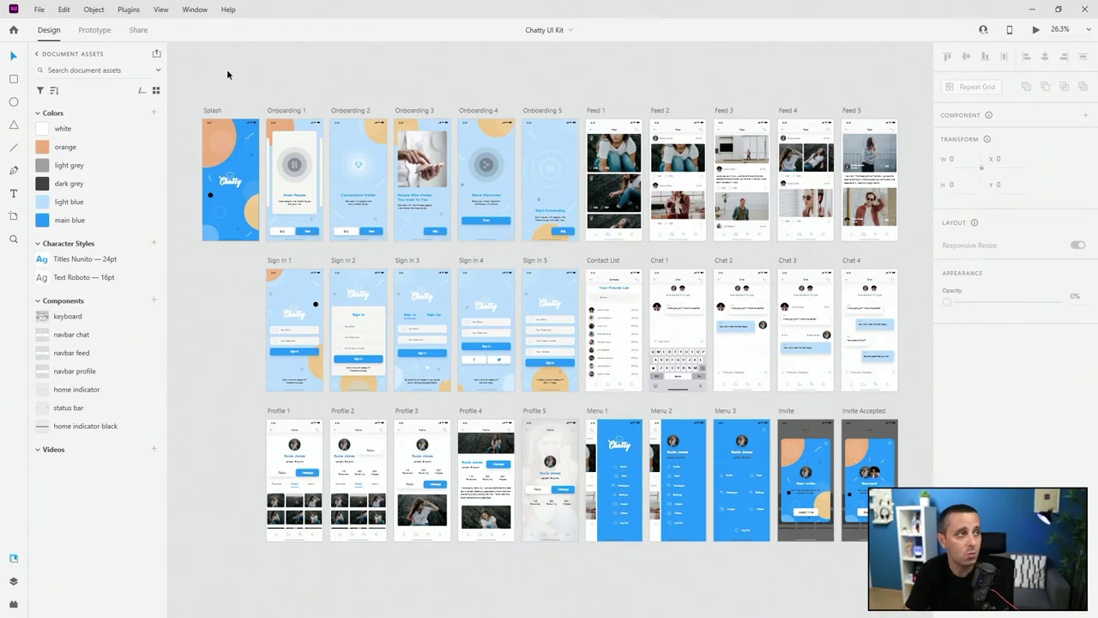
Save a copy of the UI kit to Creative Cloud, adding 'Online' to make 'Chatty UI Kit Online'
click(38, 12)
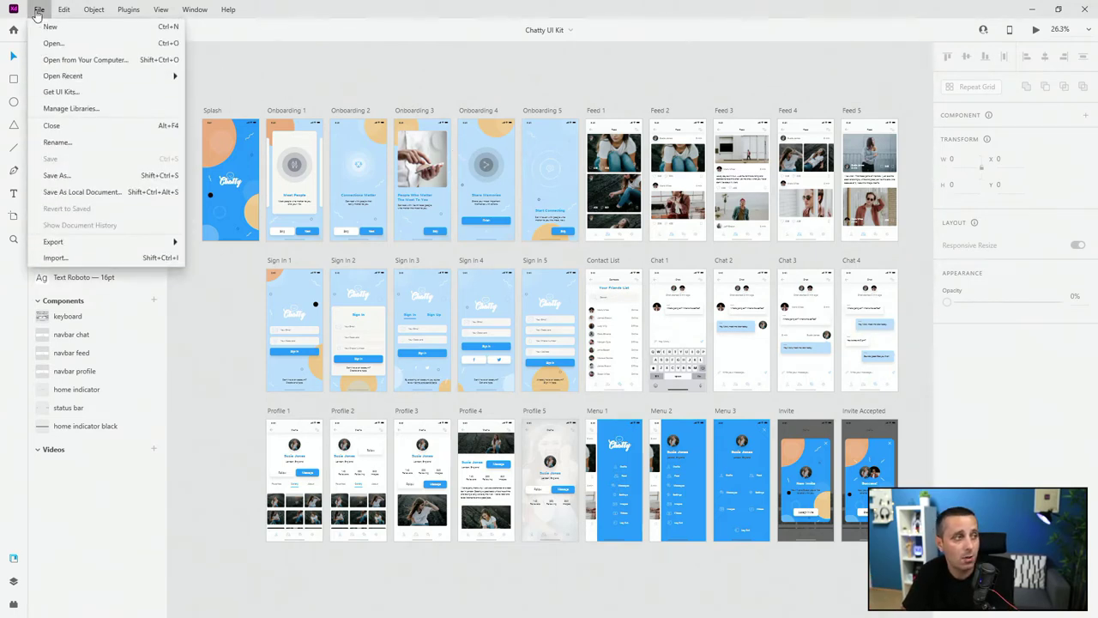
click(69, 176)
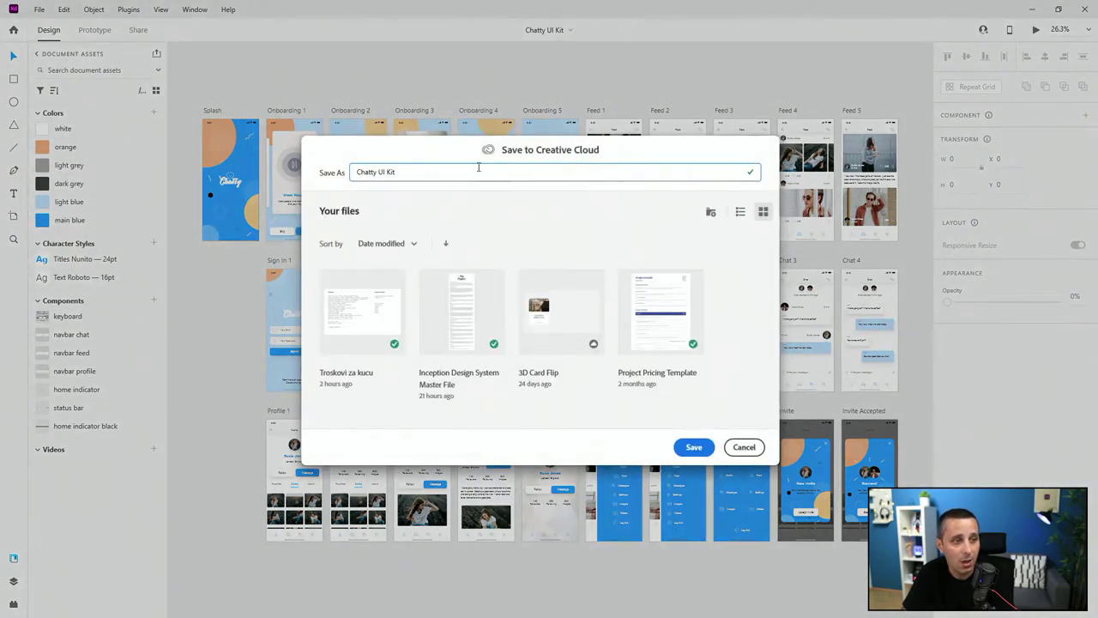
drag(400, 172, 351, 173)
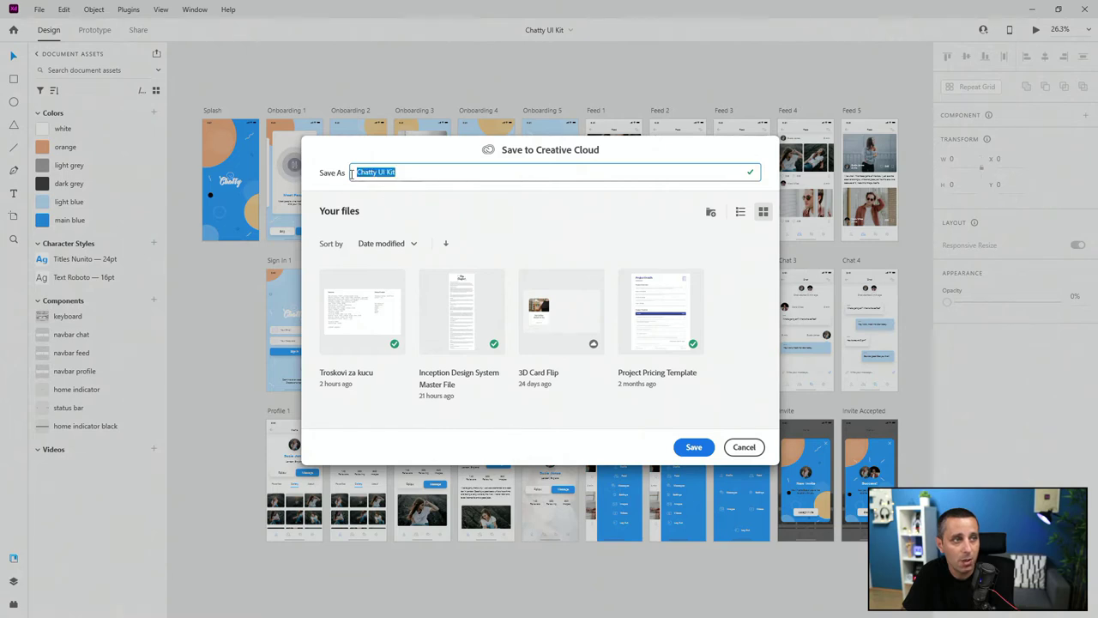
click(437, 168)
text(O)
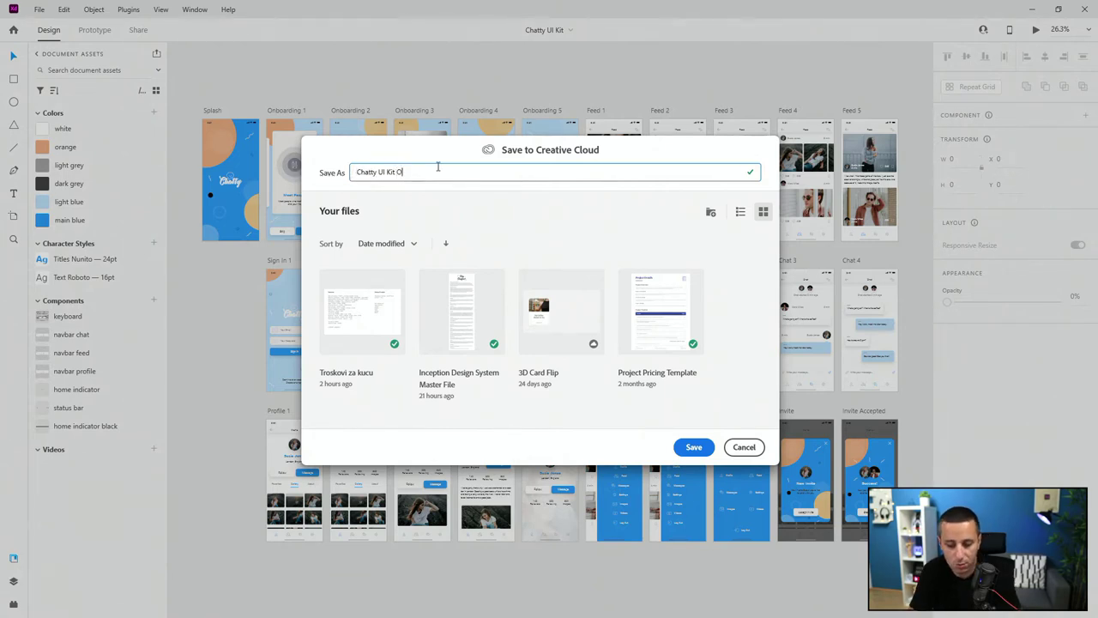
text(nline)
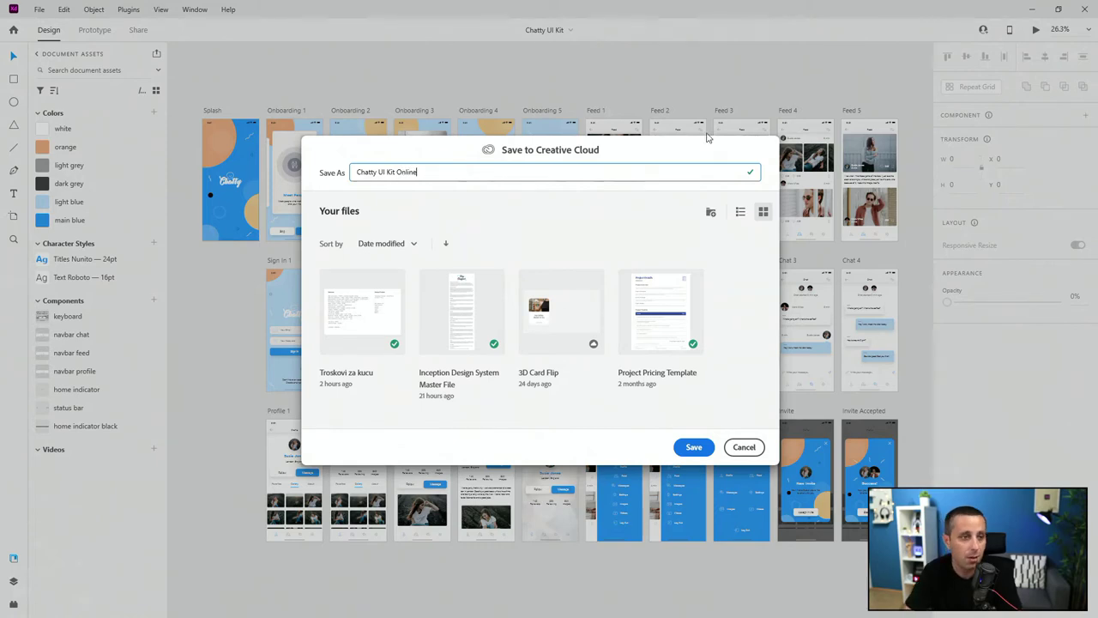
click(693, 447)
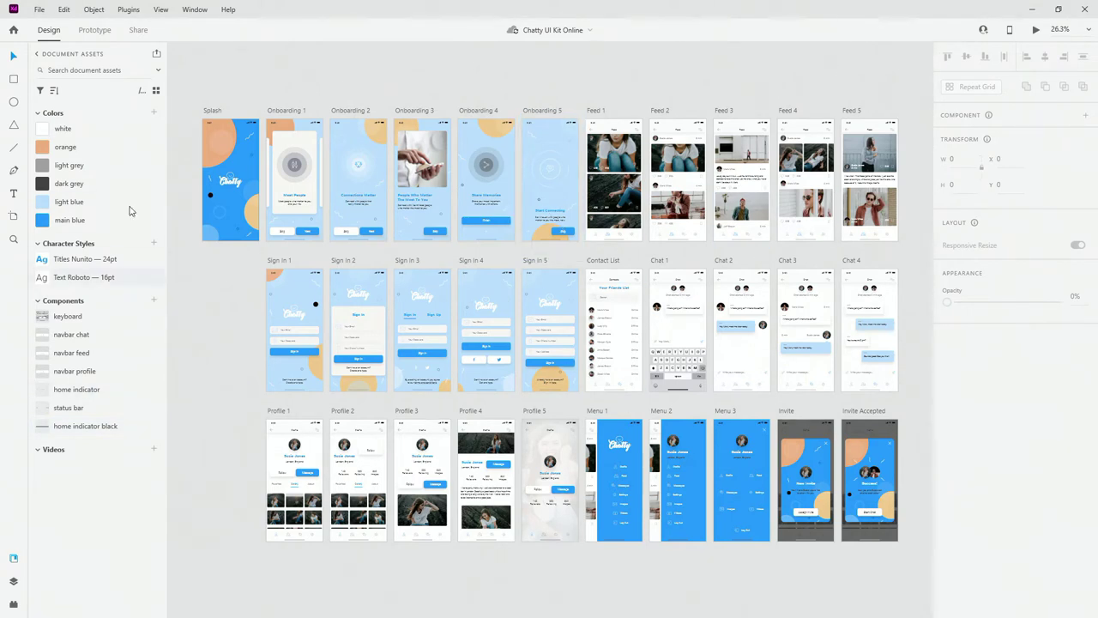
mouse_move(83, 194)
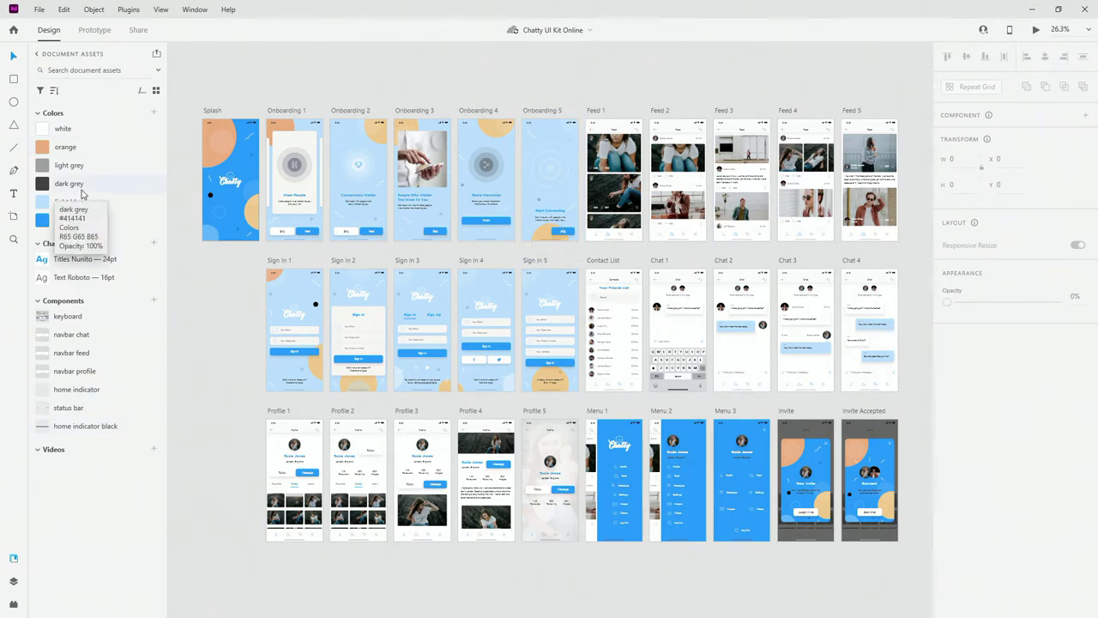
Select the card's group 2 in Onboarding 1's layers, inspecting its content and text
click(308, 146)
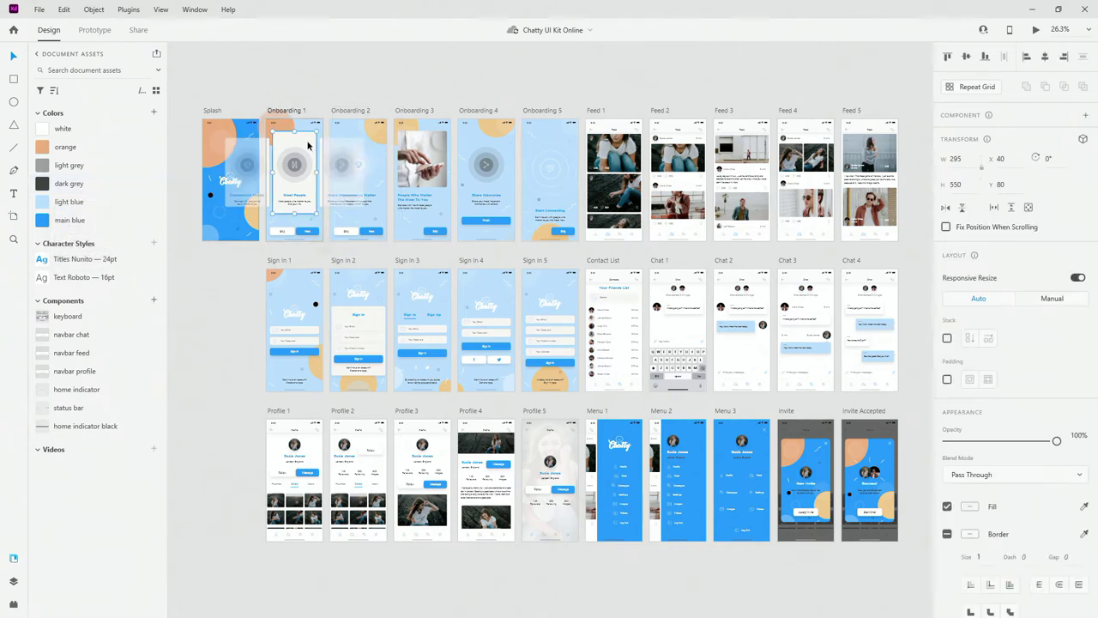
click(14, 583)
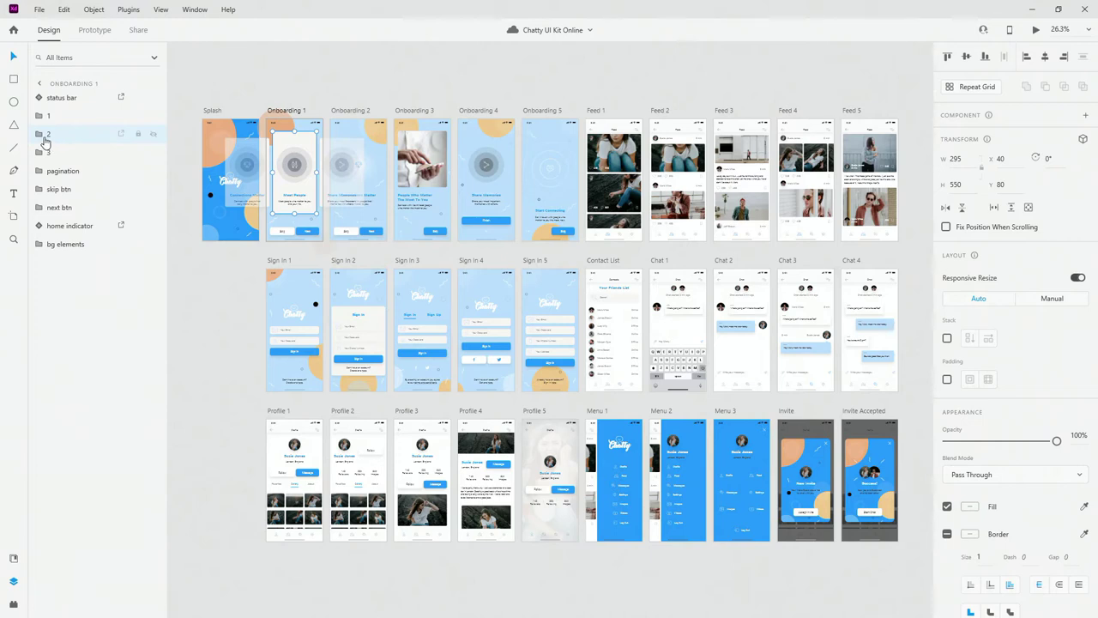
click(42, 137)
click(74, 151)
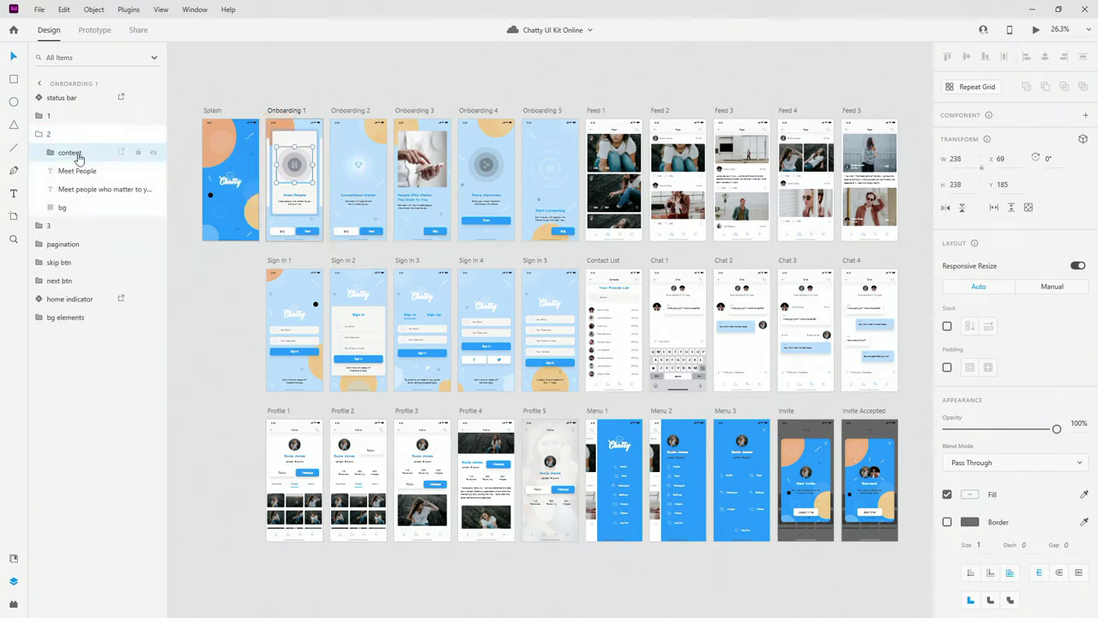
click(81, 189)
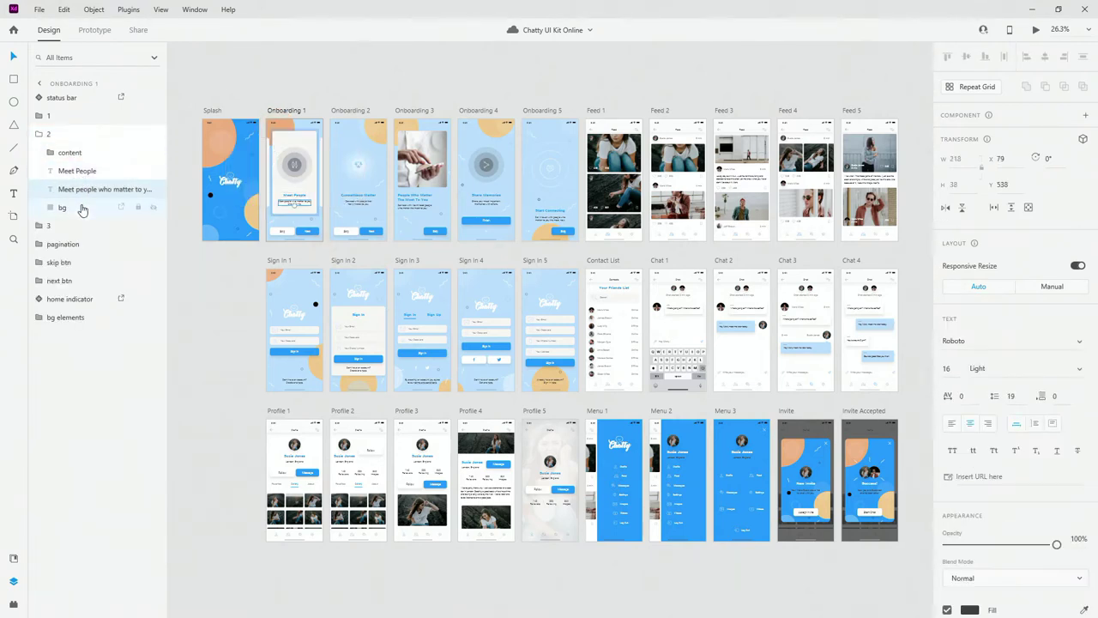
click(52, 135)
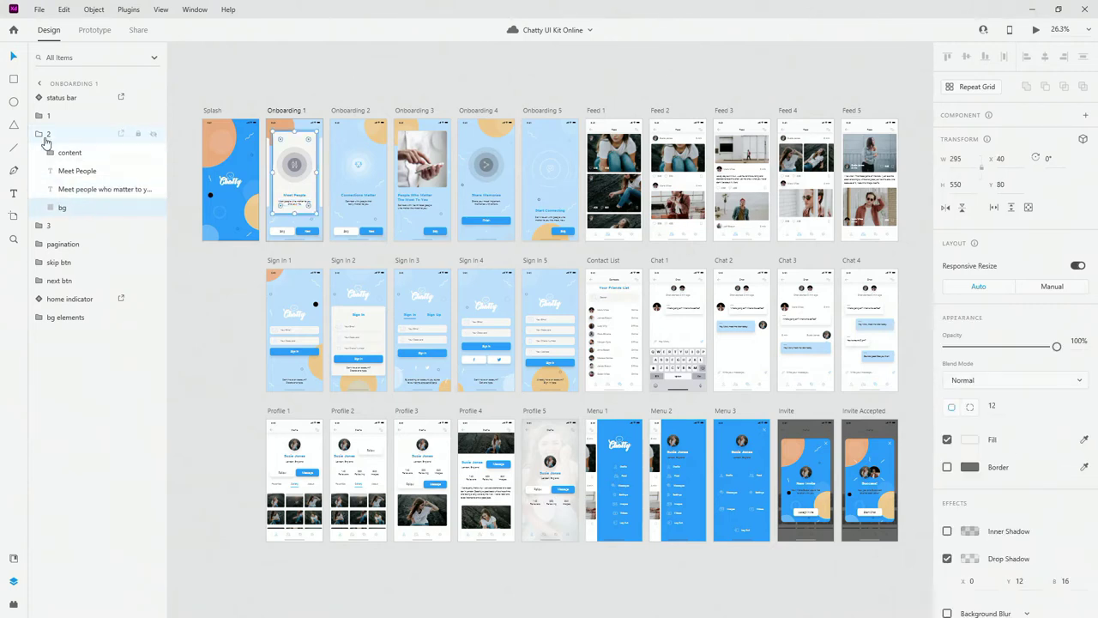
click(38, 134)
Rename group 2 to 'content-card' and make it a main component
double_click(50, 135)
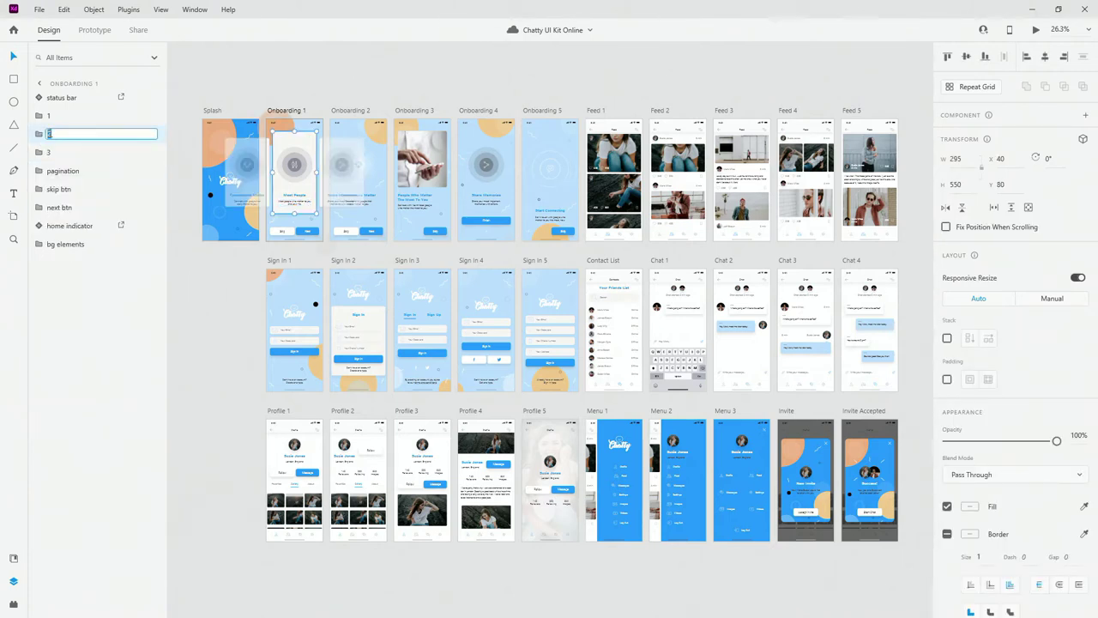
text(content-card)
key(Return)
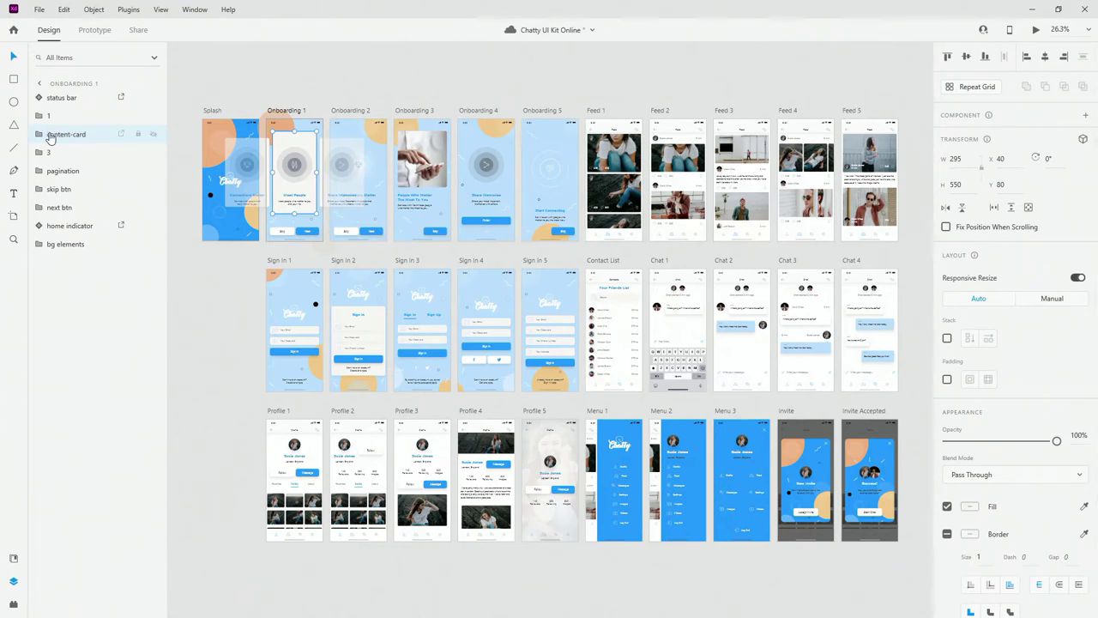
key(ctrl+k)
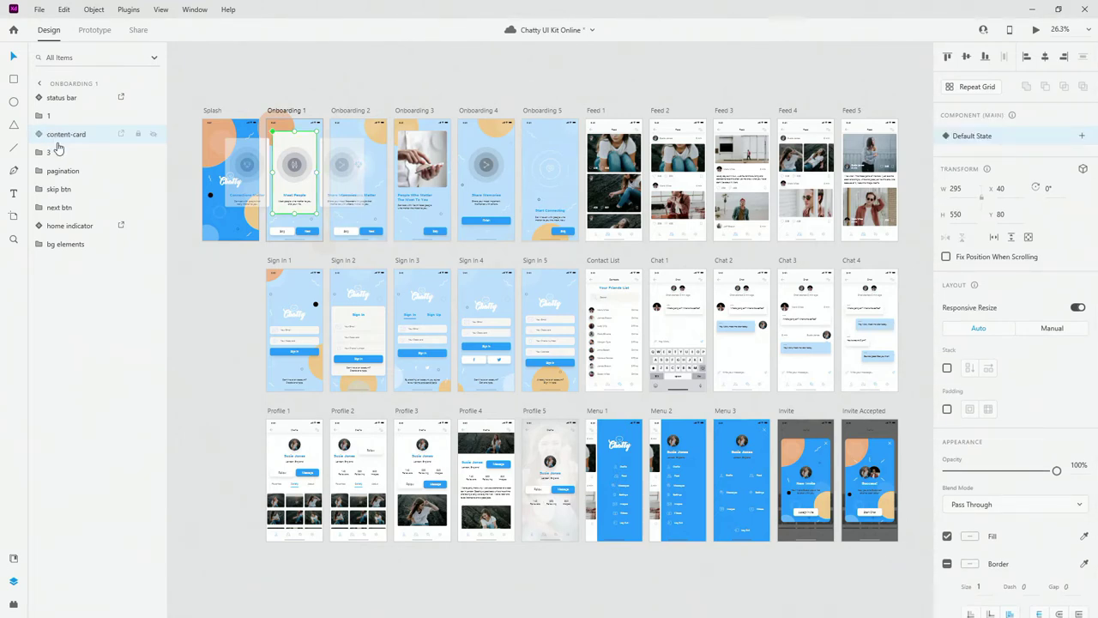
click(12, 558)
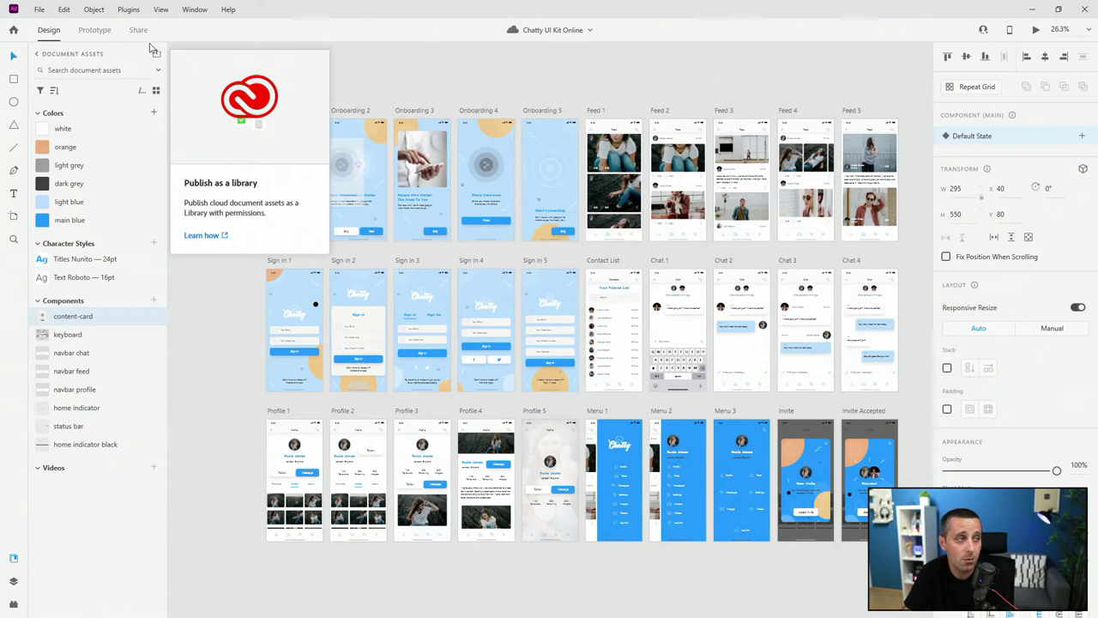
Show all libraries: Bank Website Assets, Inception Design System Master File 1 and Photoshop Images
click(85, 55)
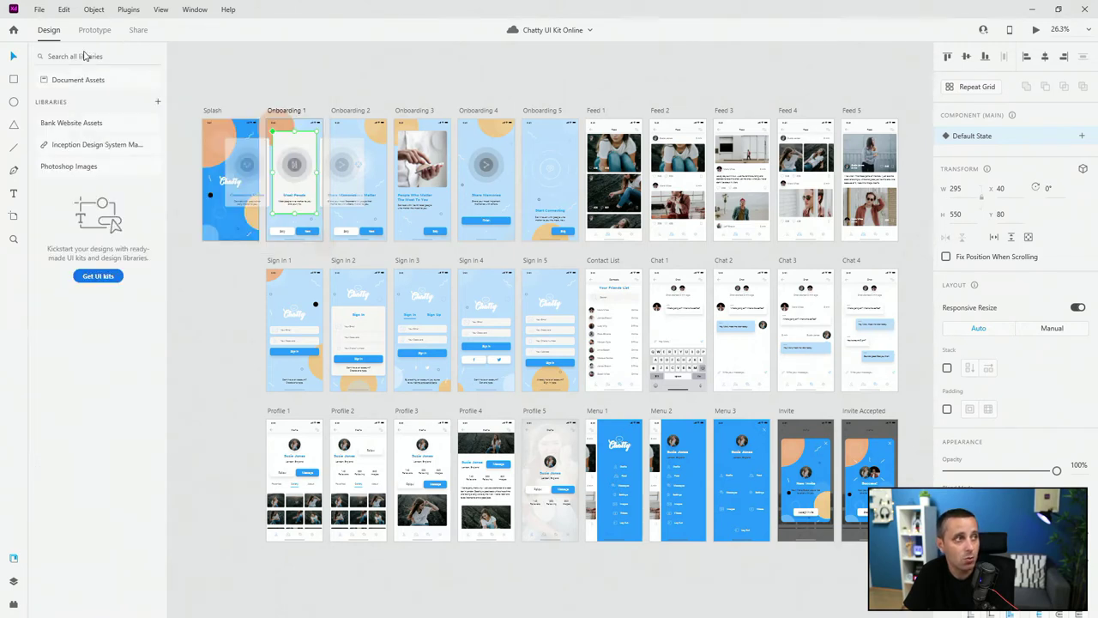
click(76, 169)
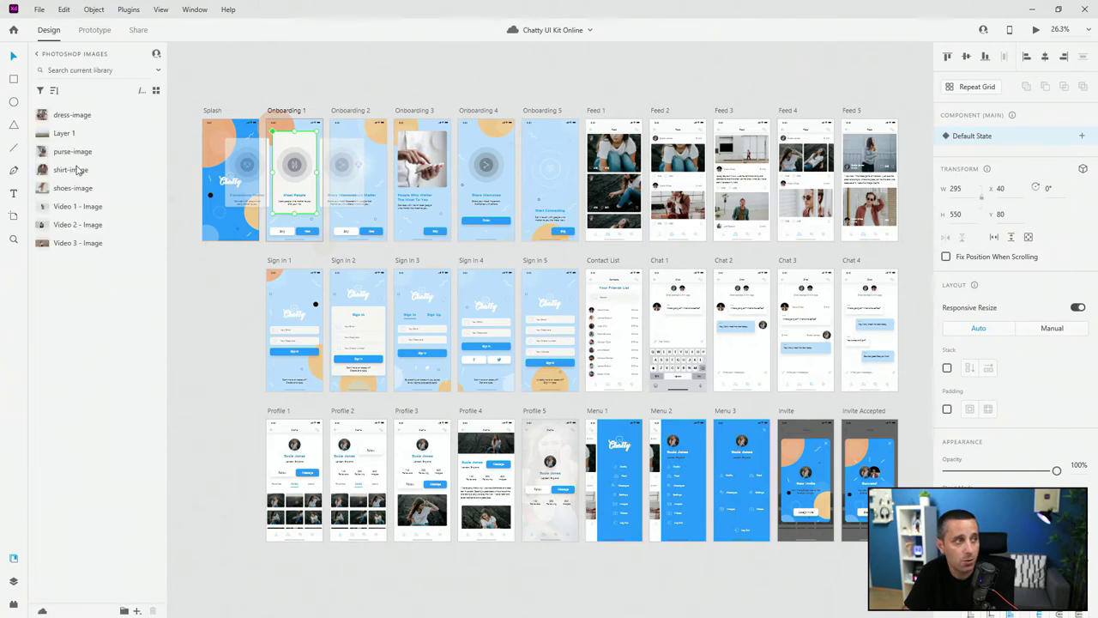
click(73, 151)
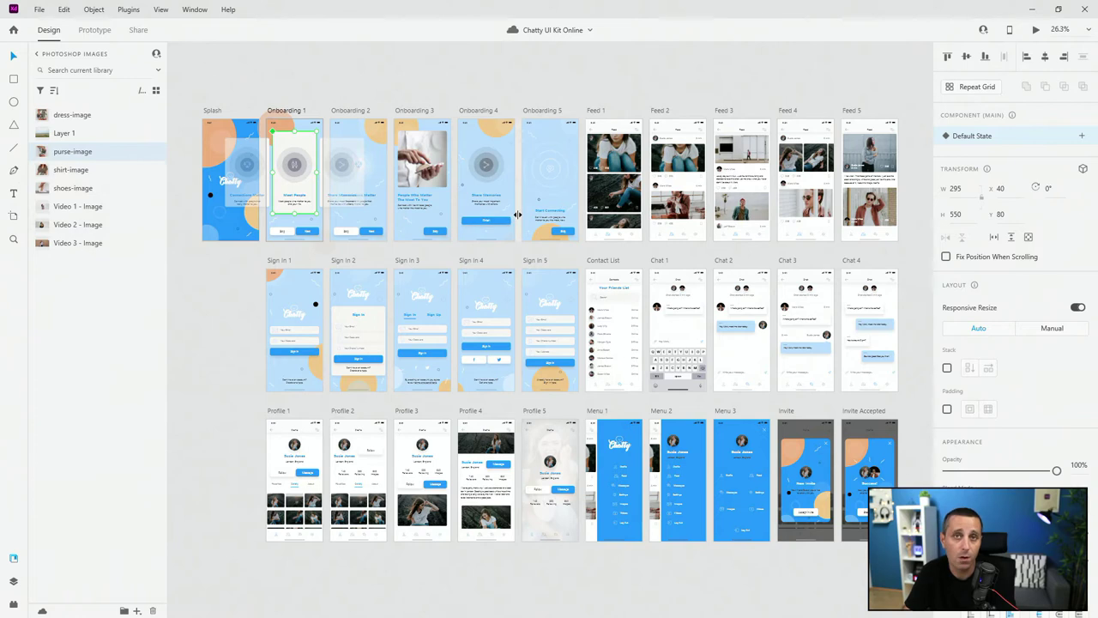
click(429, 154)
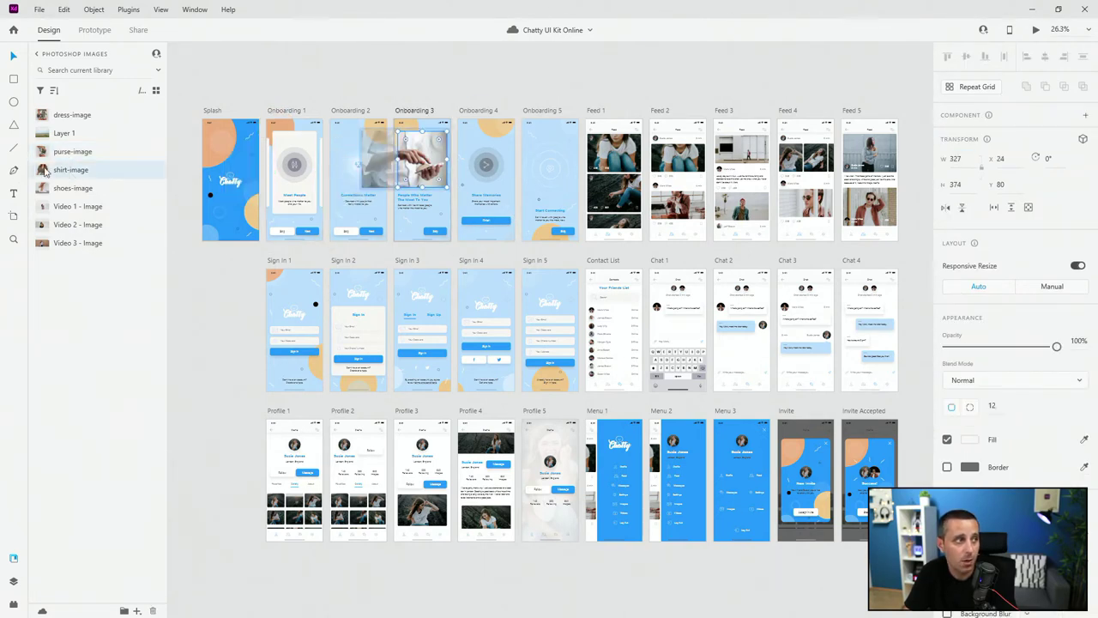
drag(399, 156, 421, 157)
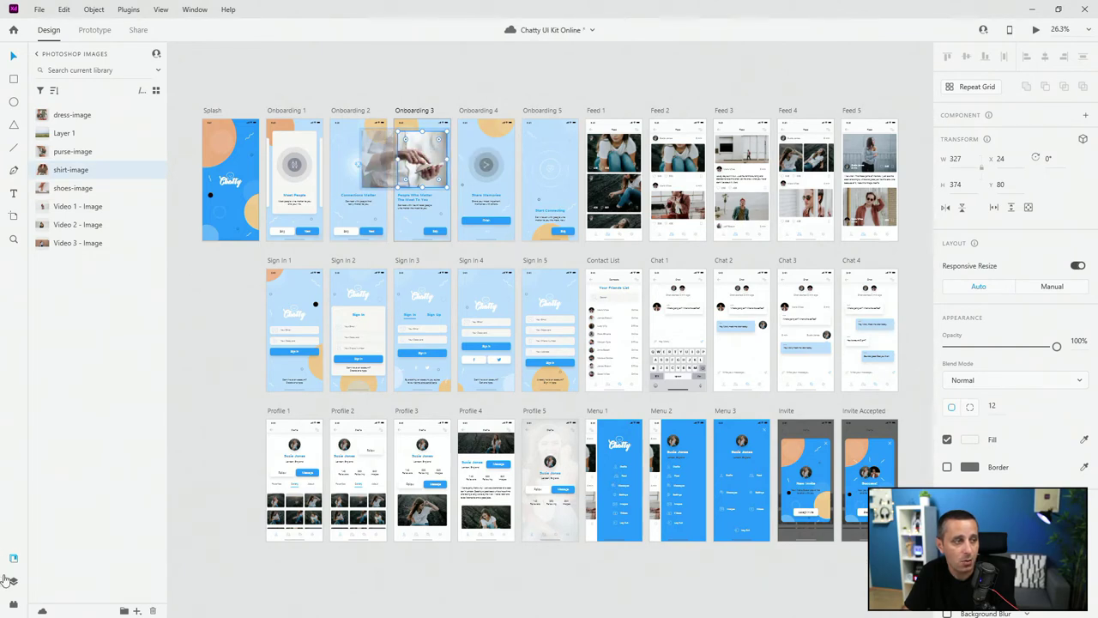
click(10, 581)
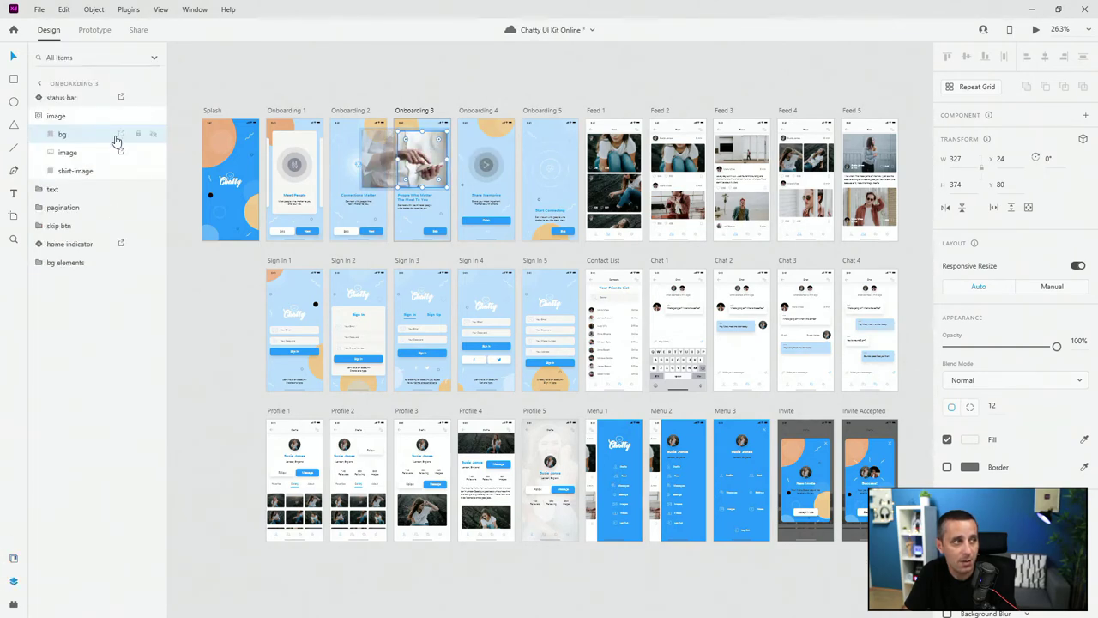
click(153, 152)
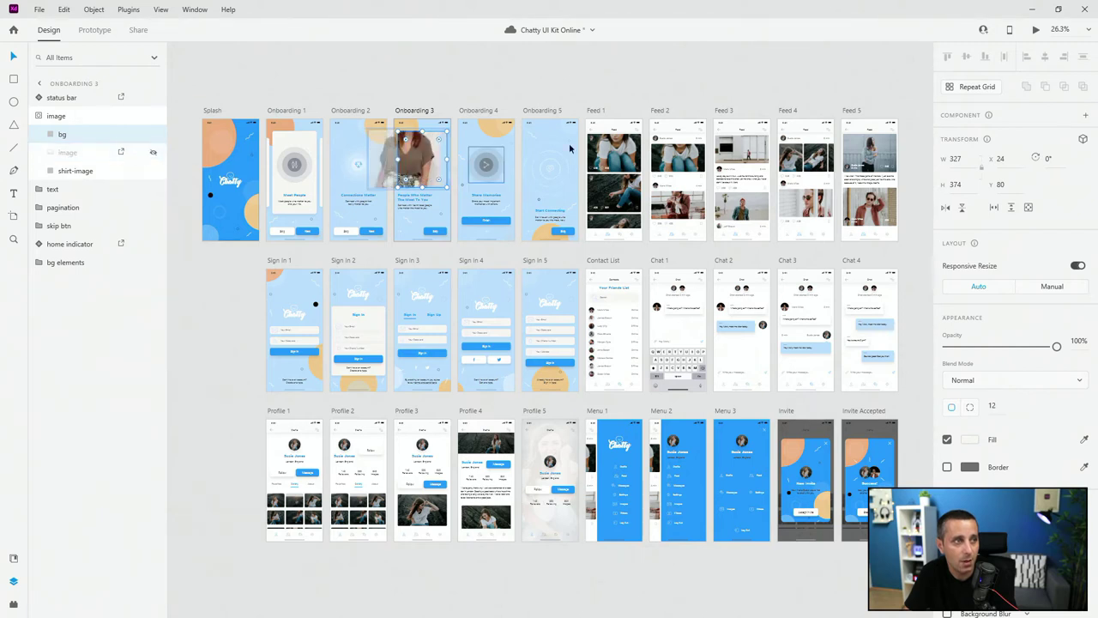
scroll(458, 163, up, 5)
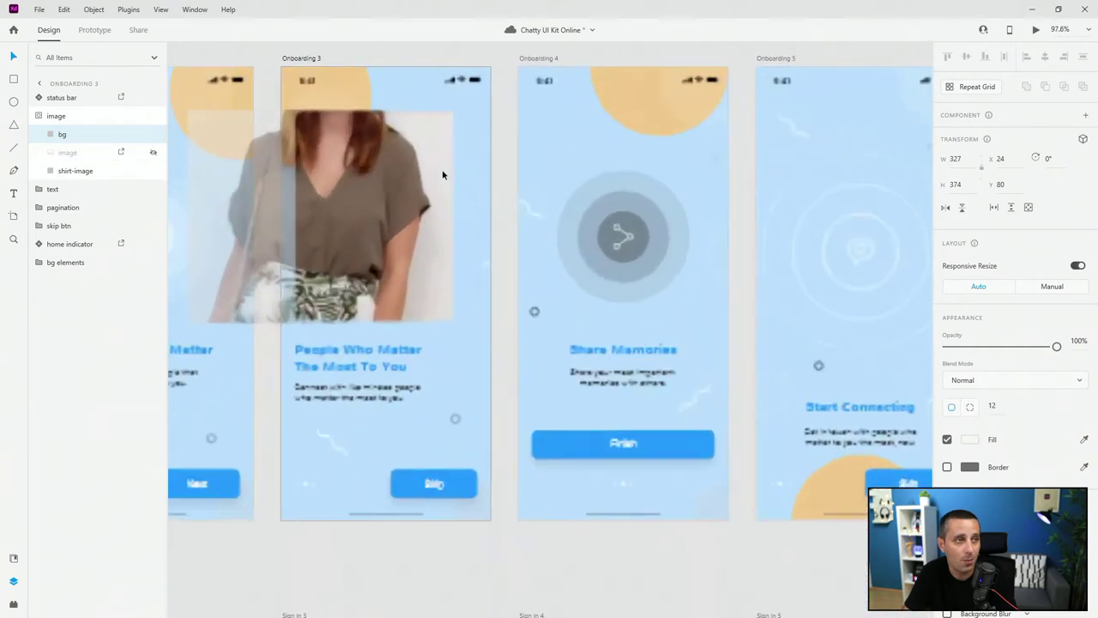
drag(395, 206, 450, 204)
click(507, 357)
scroll(507, 355, down, 3)
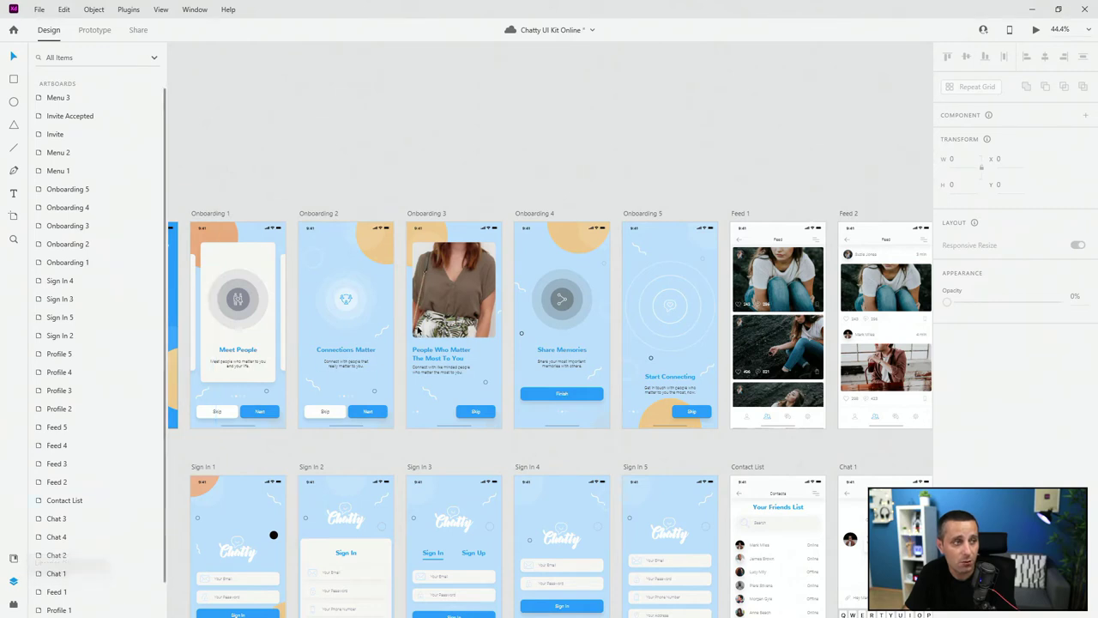
Drop the Bank Website Assets couple image onto Feed 1's top photo
click(453, 288)
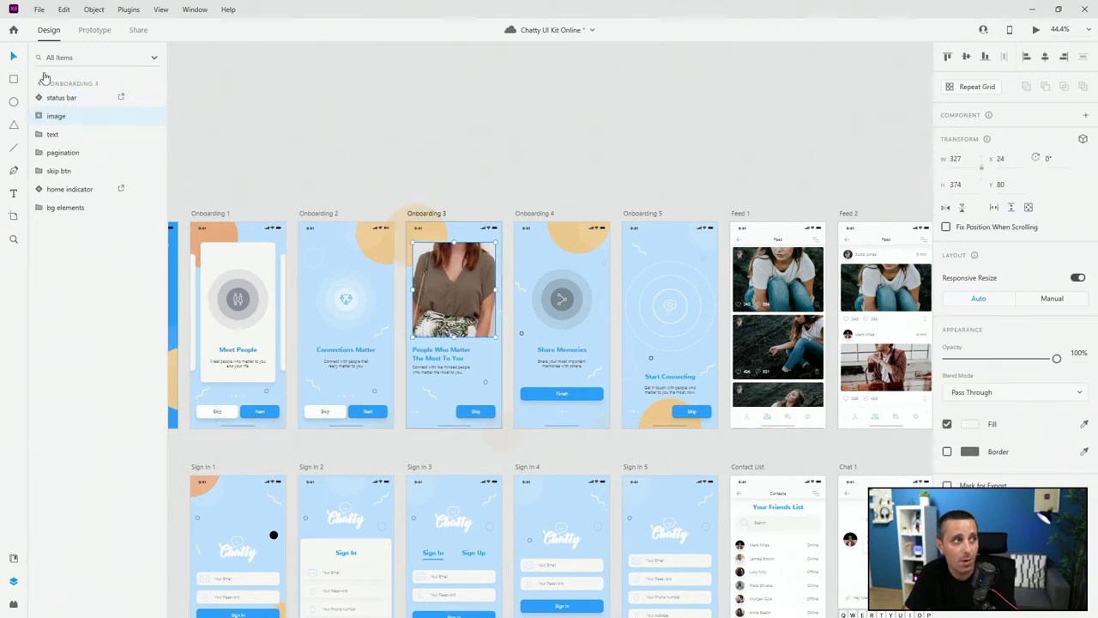
click(13, 557)
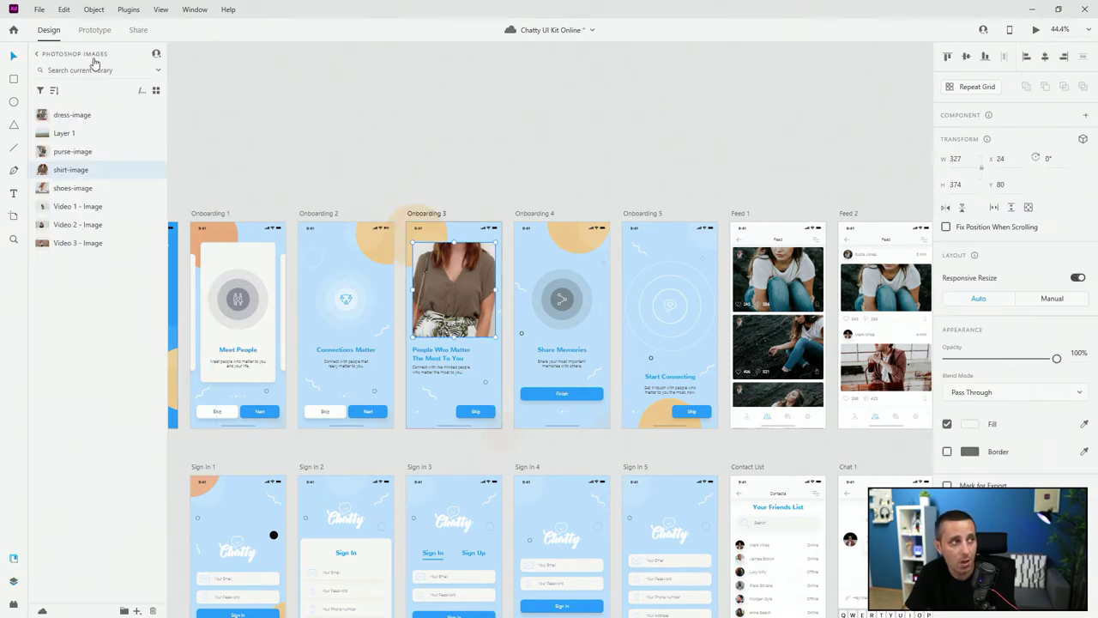
click(91, 55)
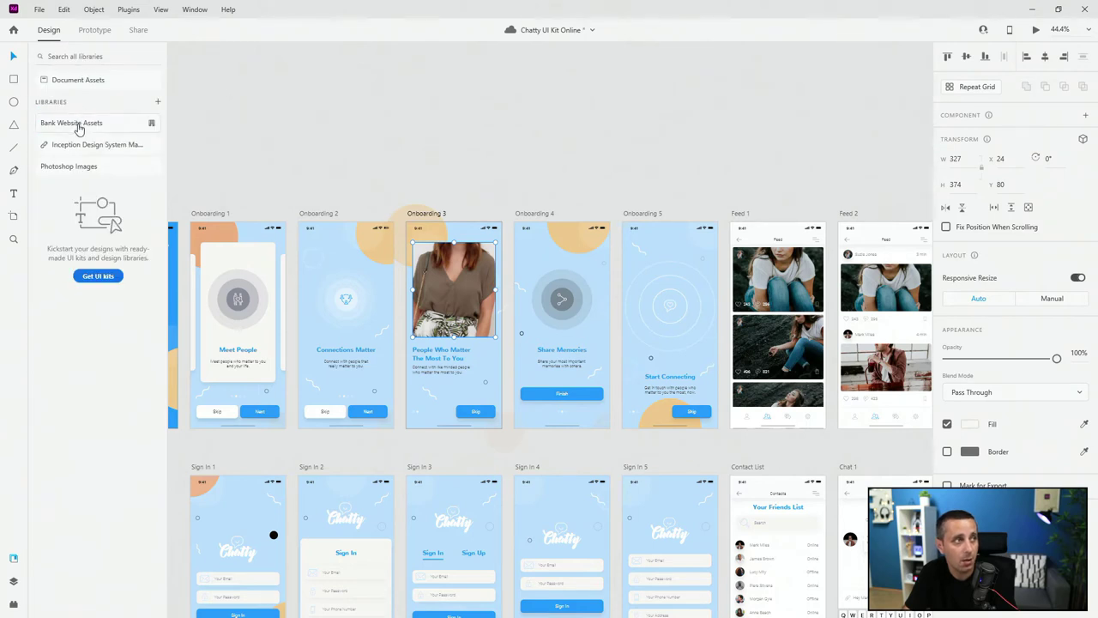
click(77, 124)
click(77, 127)
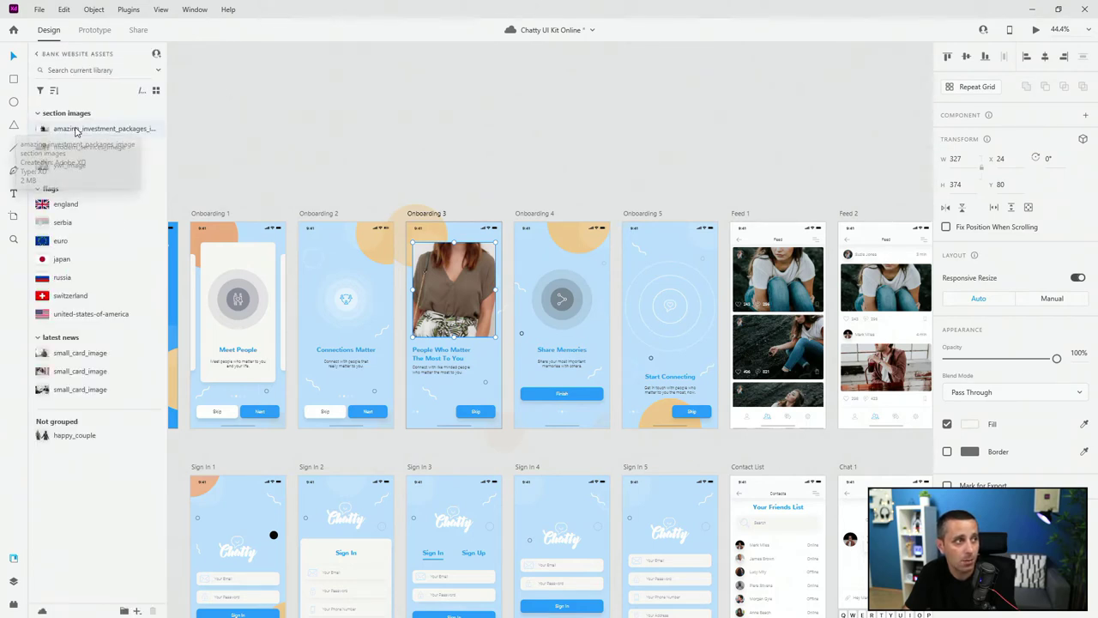
click(784, 281)
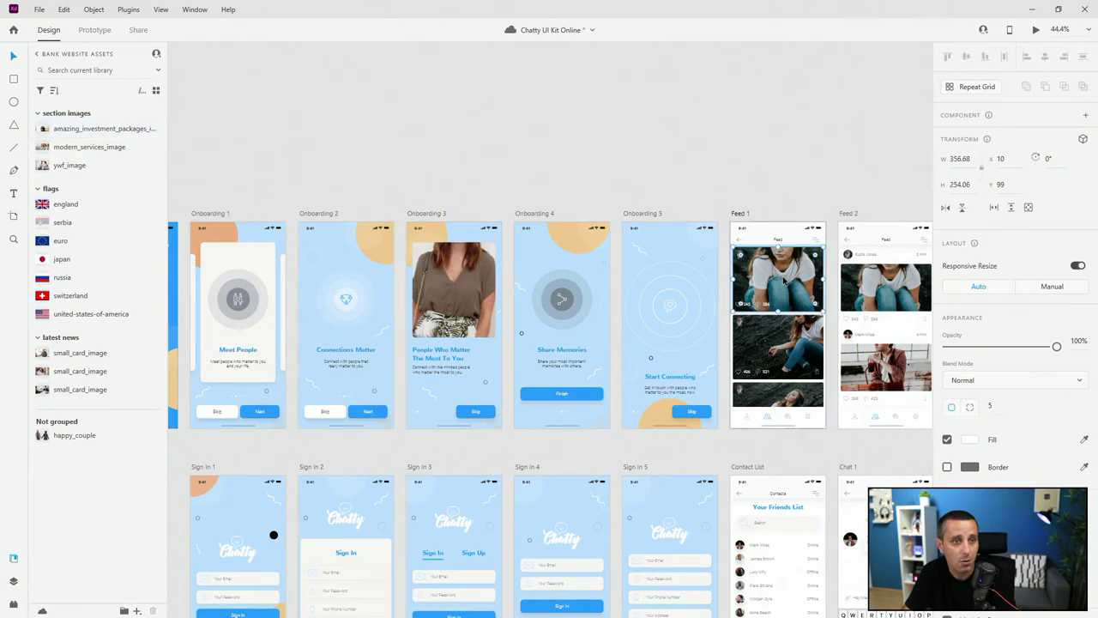
drag(69, 130, 740, 306)
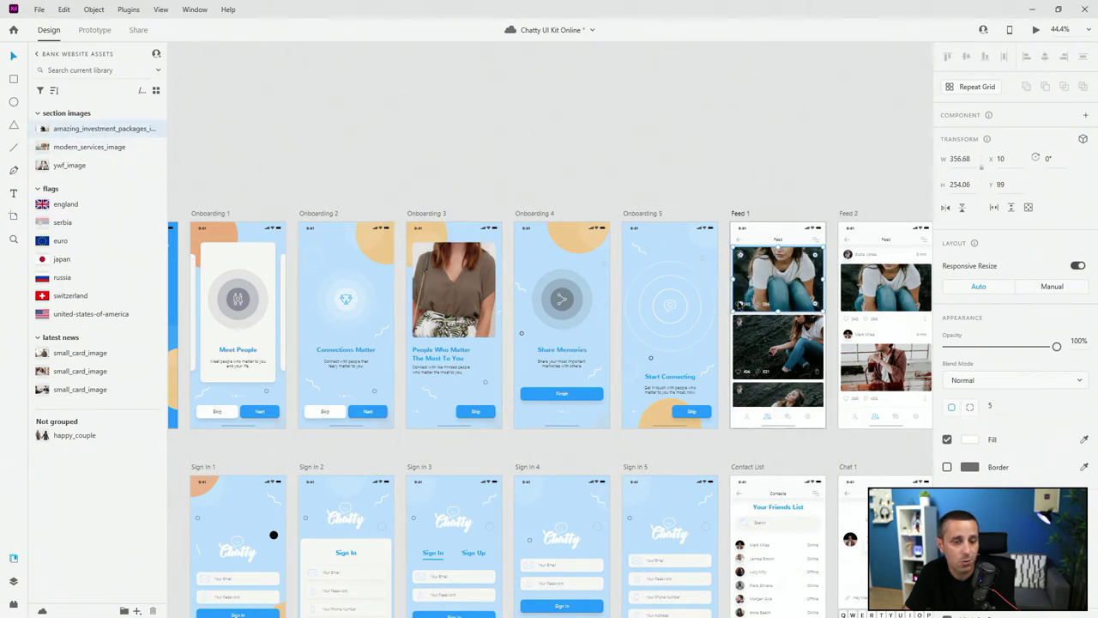
Hide Feed 1's old photo layer and fit the couple photo inside its mask
click(13, 581)
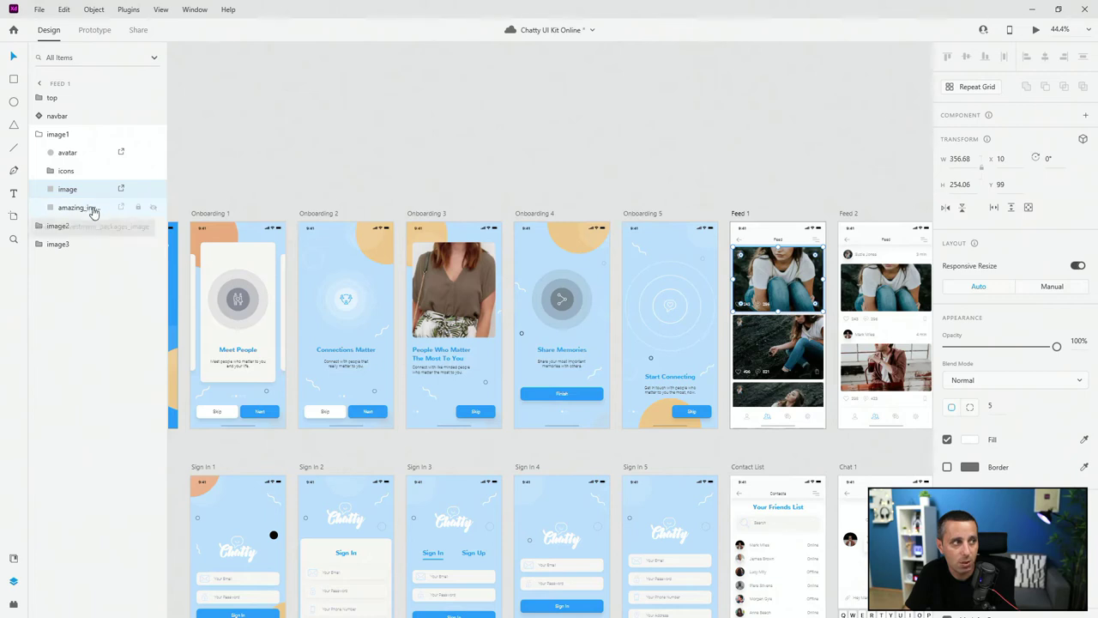
click(153, 189)
scroll(750, 196, up, 5)
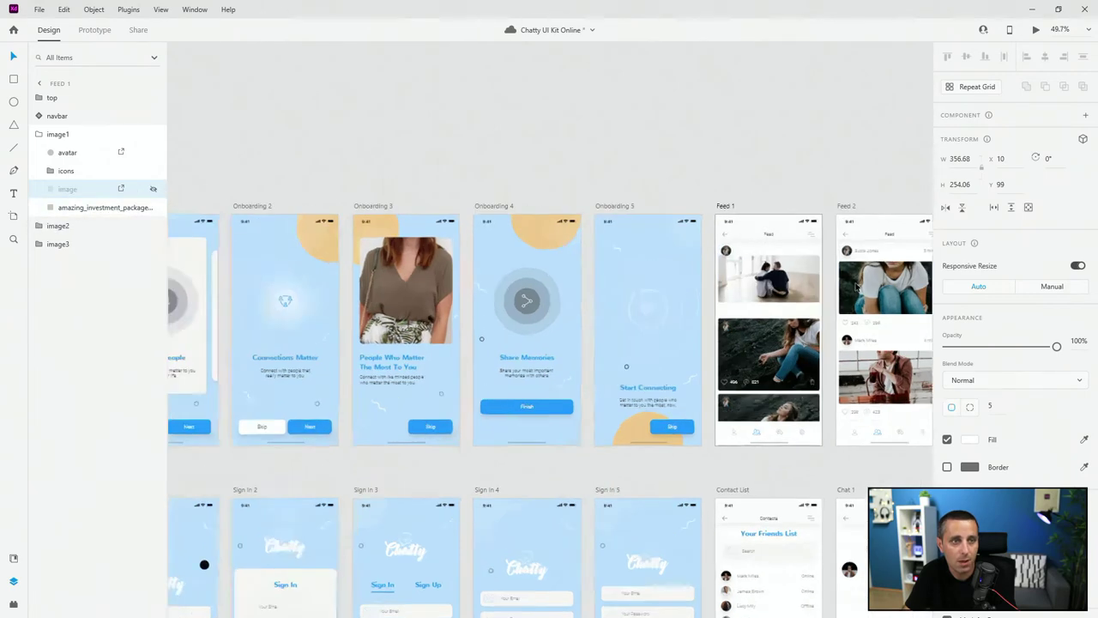
double_click(645, 255)
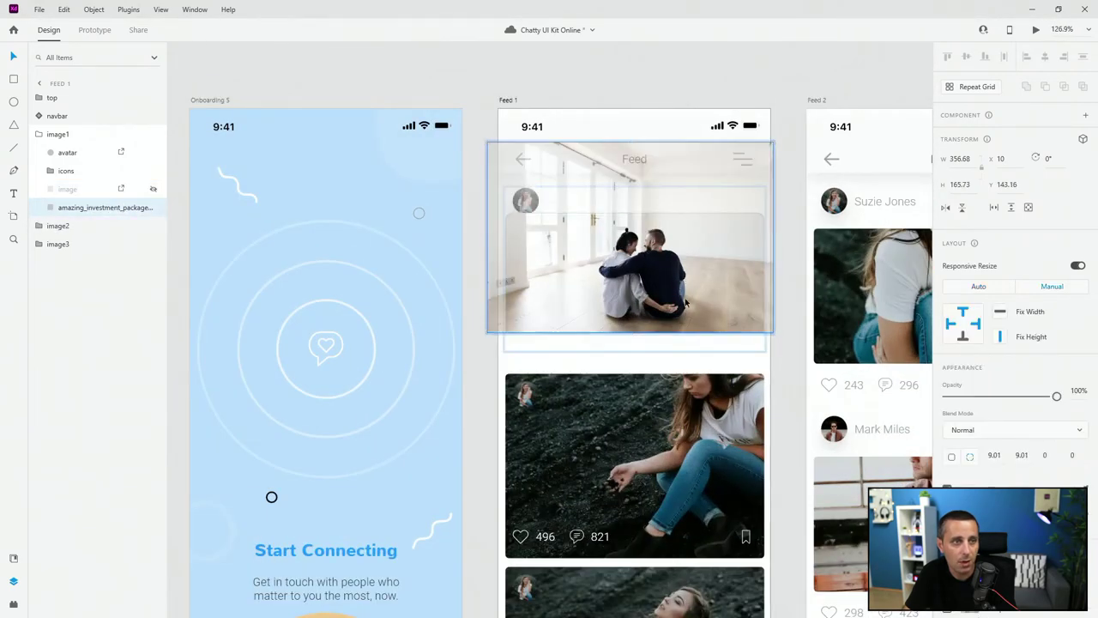
drag(685, 294, 685, 307)
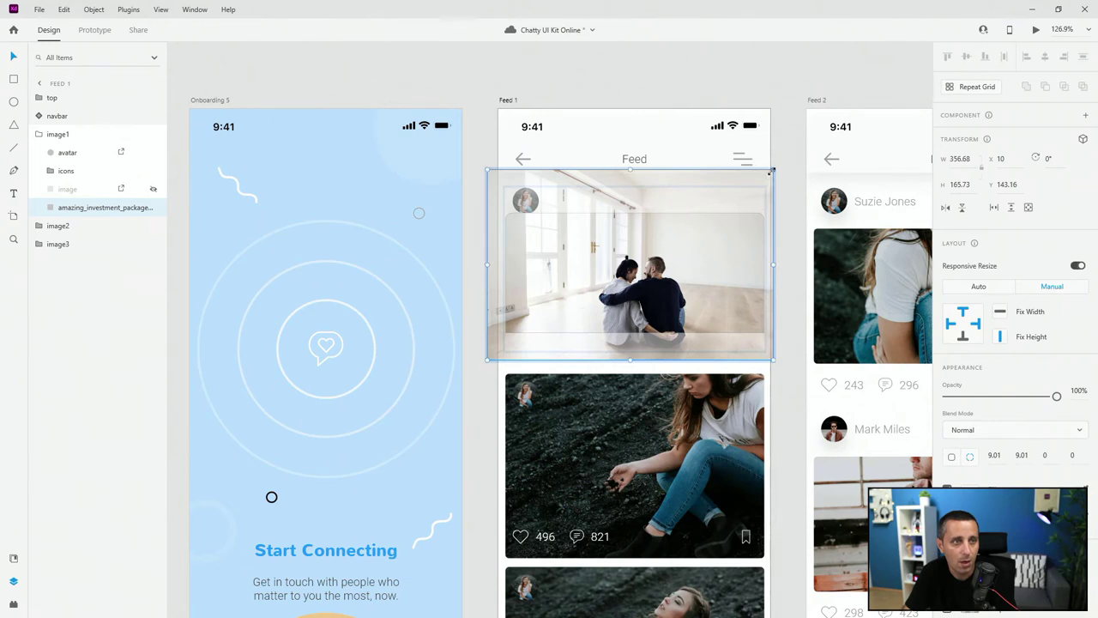
drag(772, 170, 764, 175)
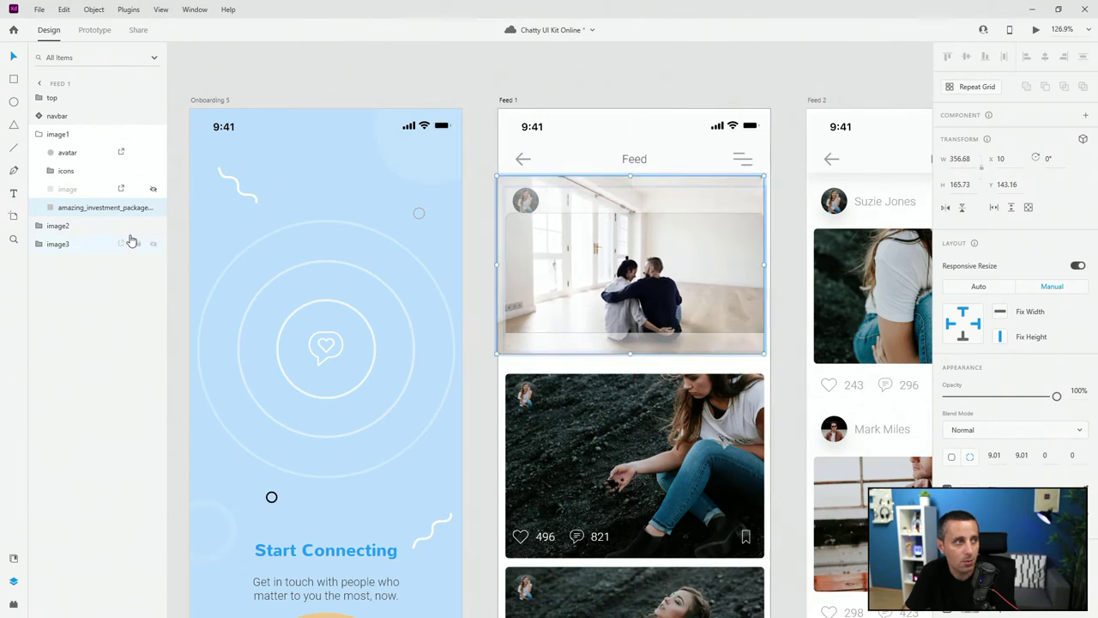
click(456, 78)
scroll(737, 286, down, 6)
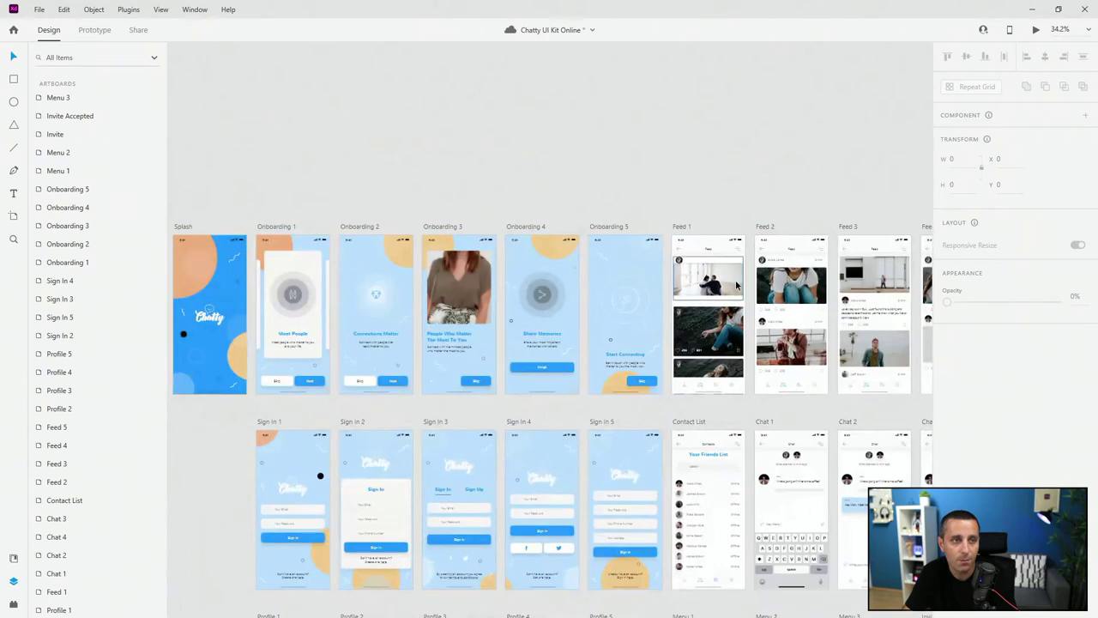
Open the Inception Design System Master File 1 library from the libraries list
click(13, 558)
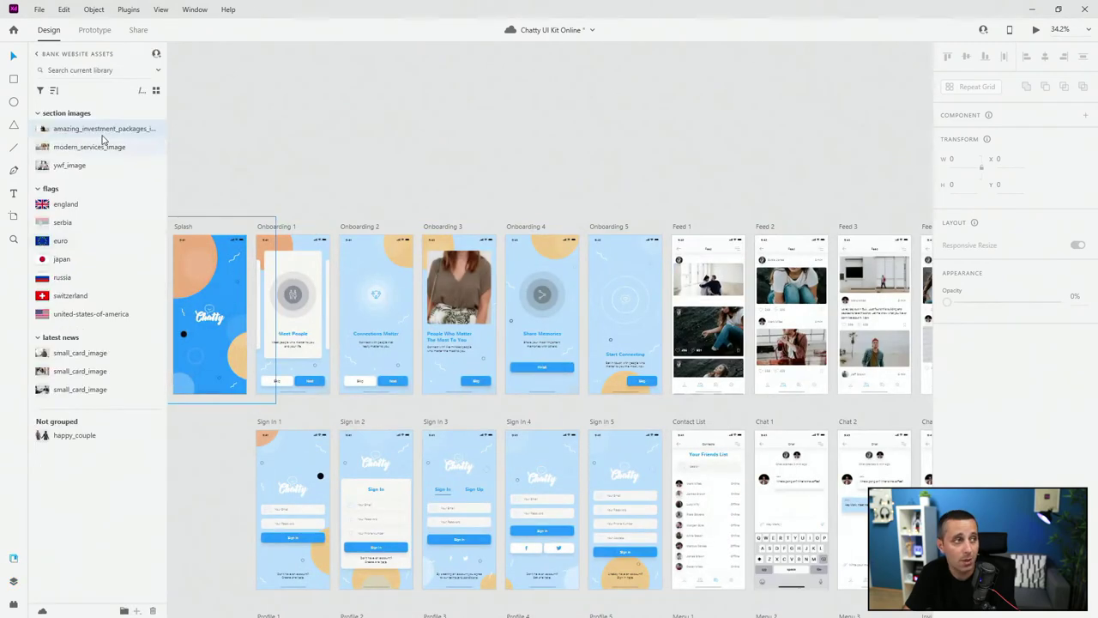
click(66, 53)
click(74, 145)
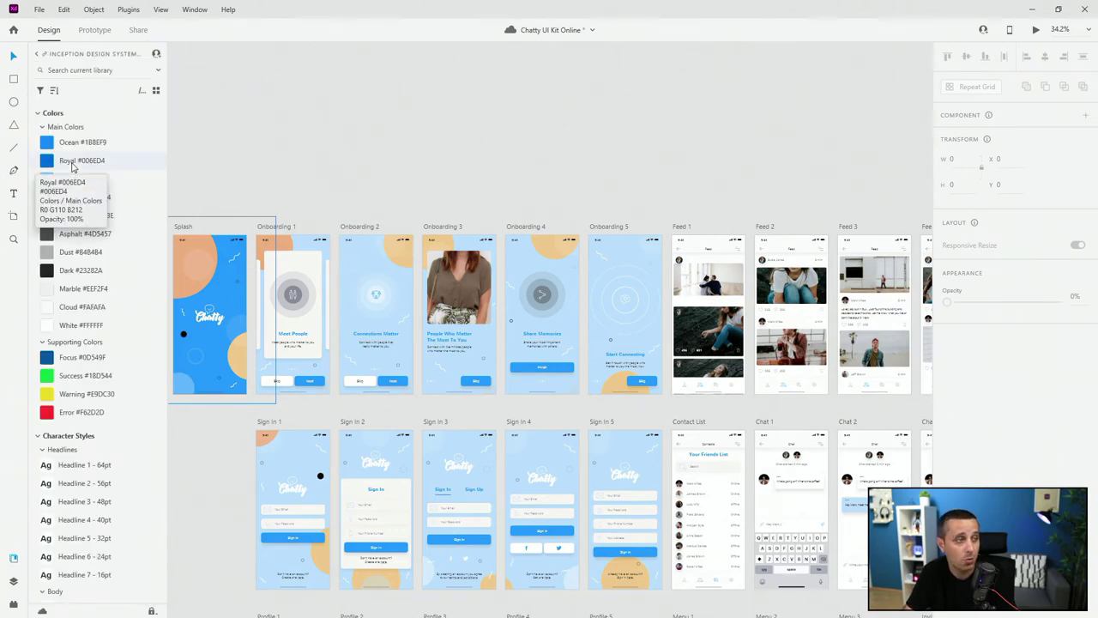
Fill Onboarding 2's top orange circle with the Inception library's Sunrise #FCD394 swatch
click(249, 210)
click(403, 247)
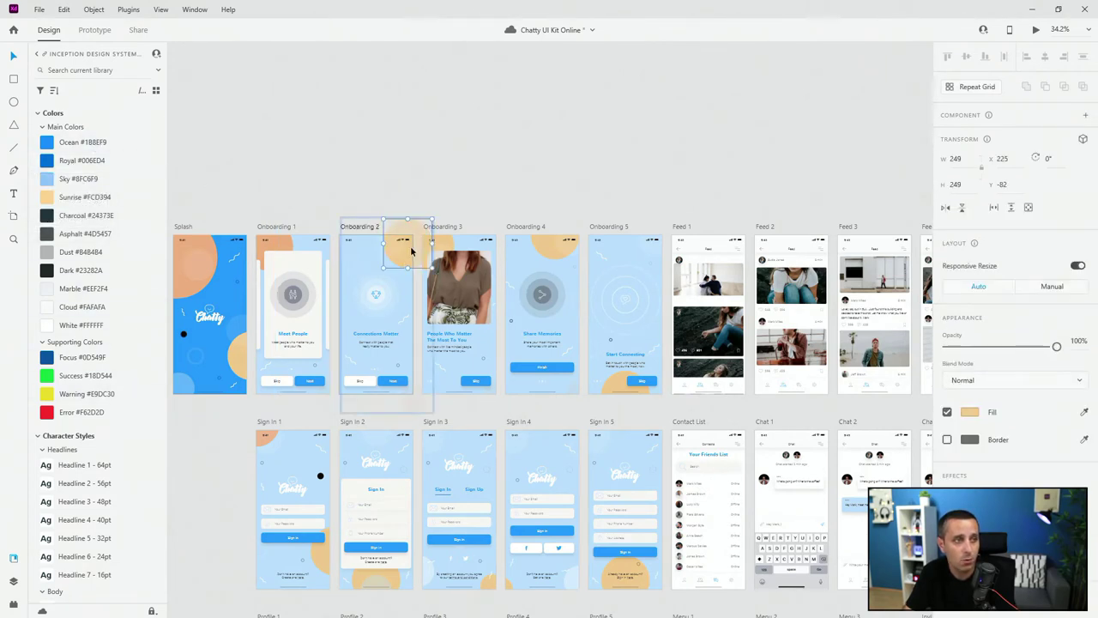
click(83, 203)
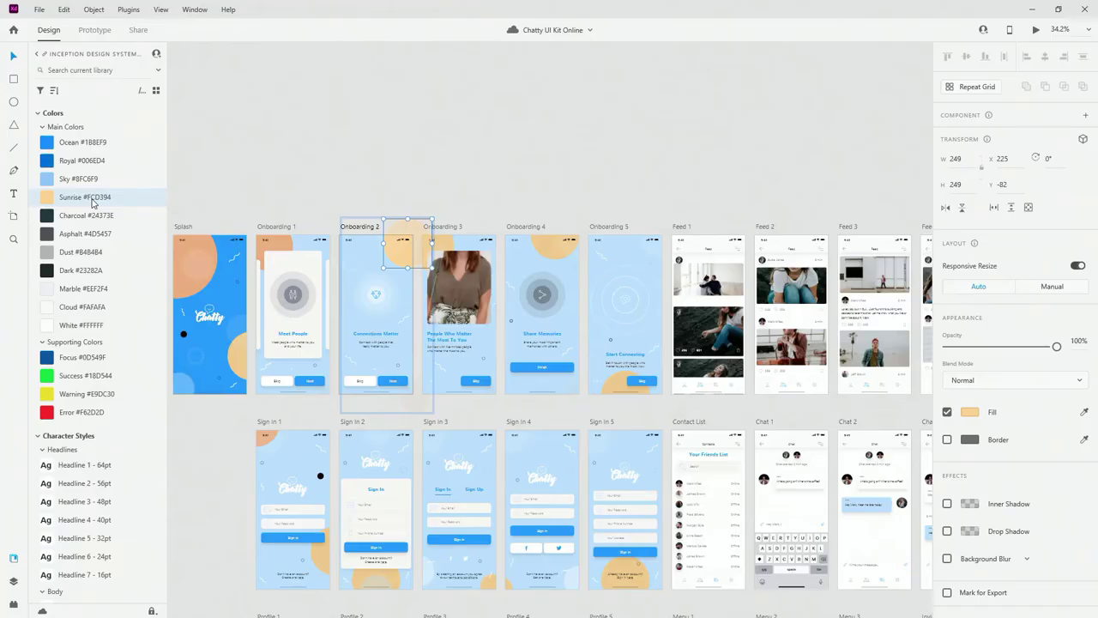
Open Document Assets, then the Libraries manager listing Chatty UI Kit Online as publishable
click(68, 57)
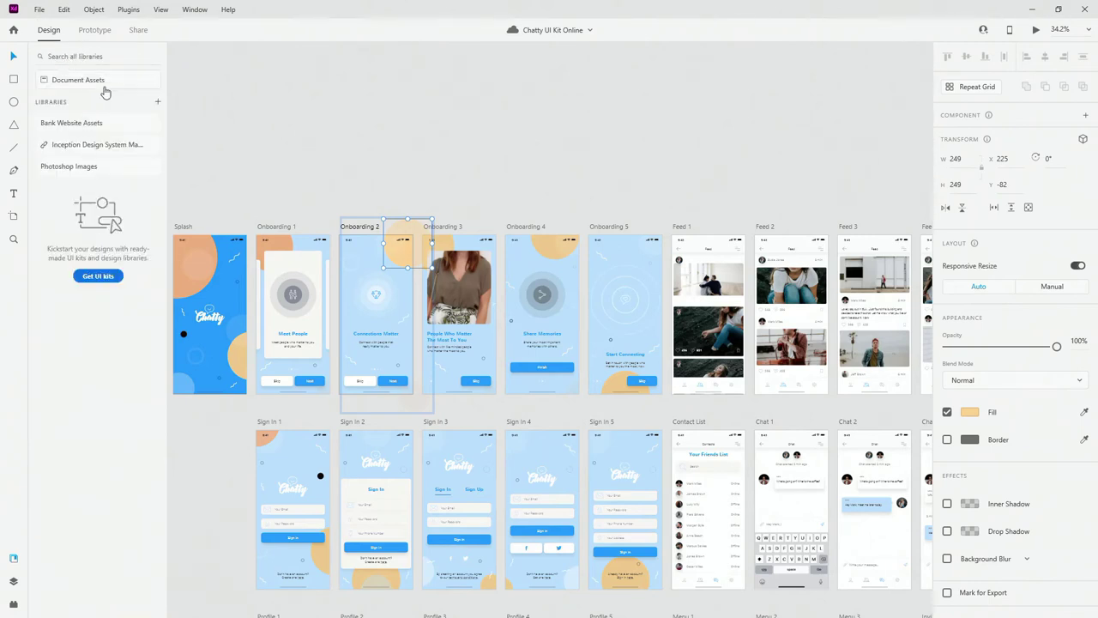
click(78, 80)
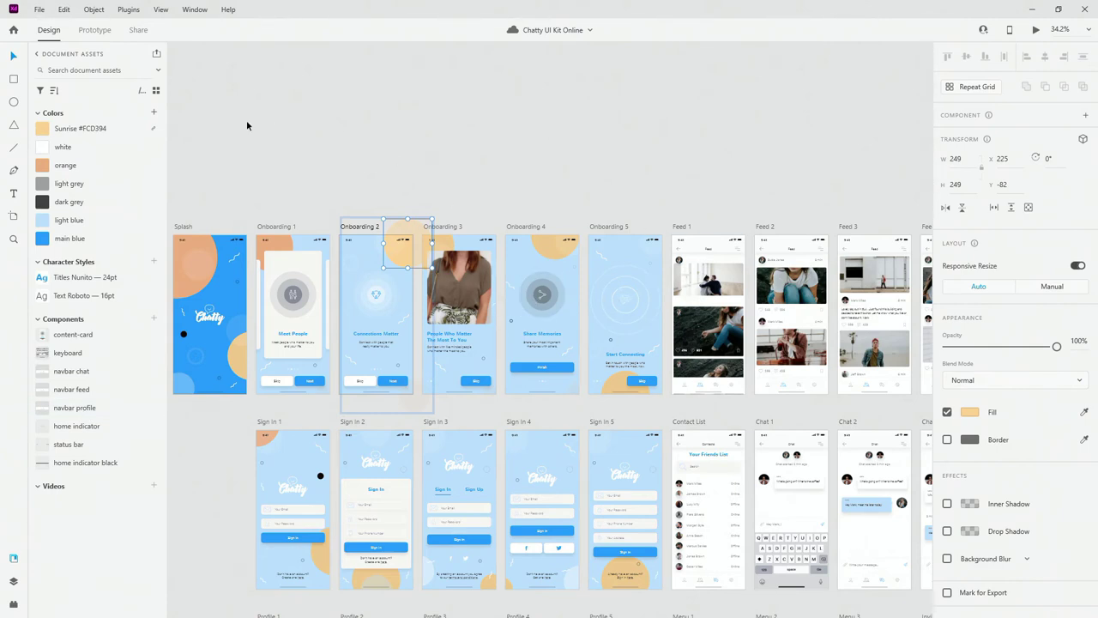
click(157, 57)
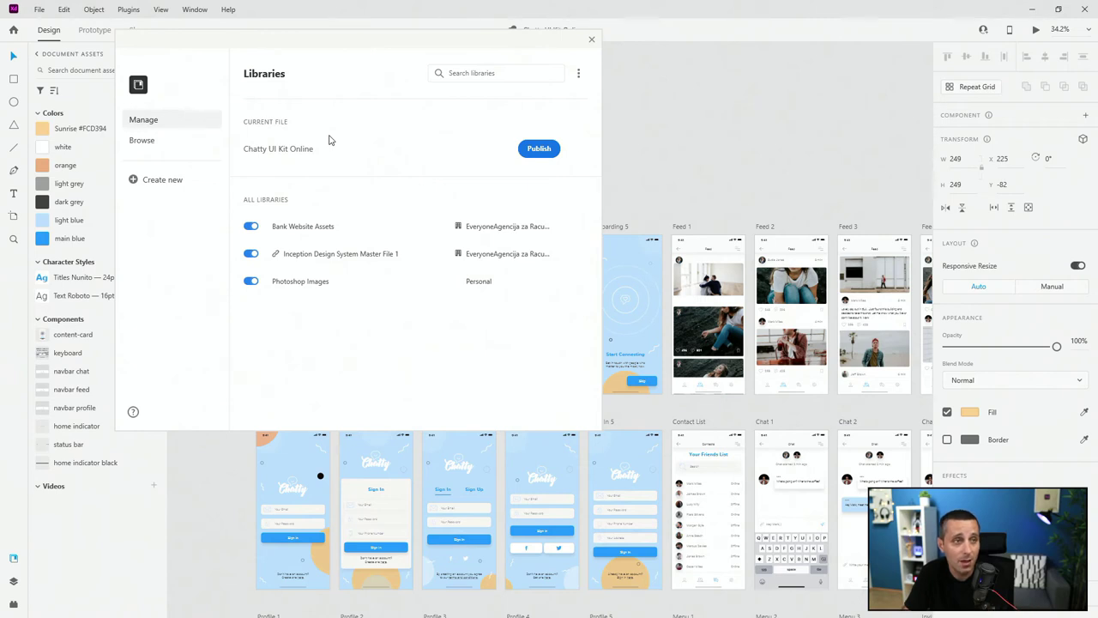
Move the Libraries window aside and choose Invite people for the Photoshop Images library
drag(372, 39, 447, 105)
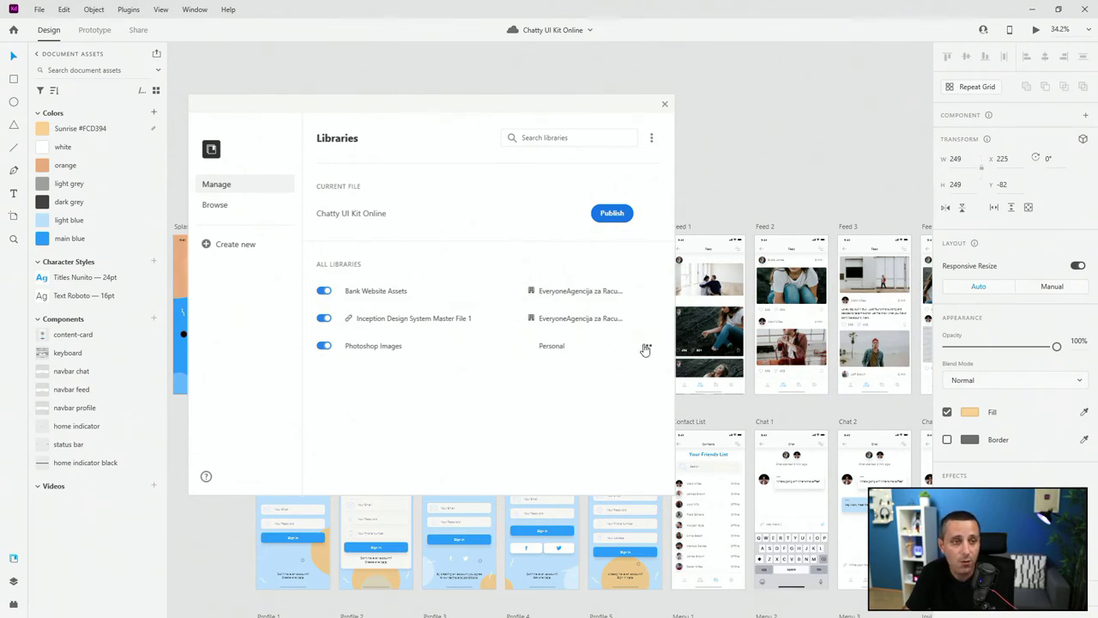
click(646, 348)
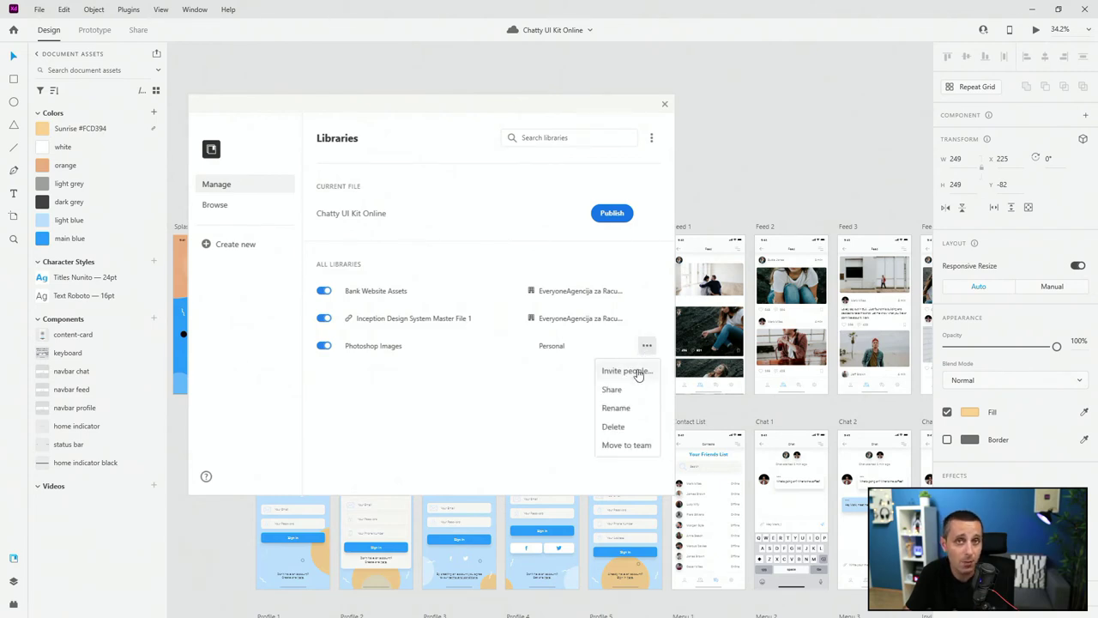
click(637, 372)
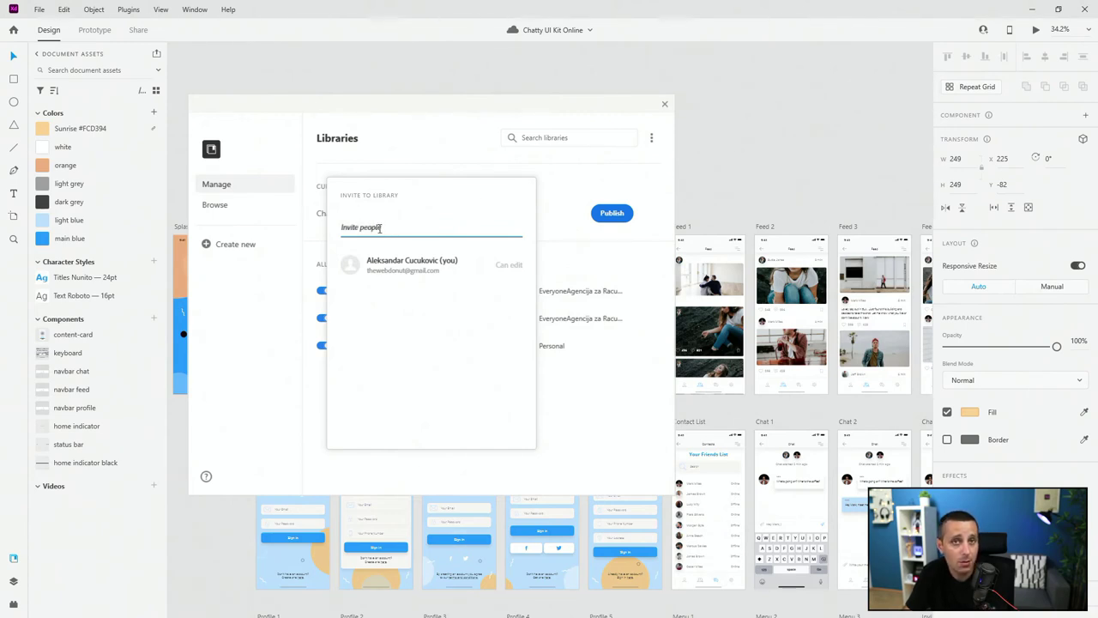
Dismiss the invite box and show the Photoshop Images library's ••• actions menu
click(633, 445)
click(649, 347)
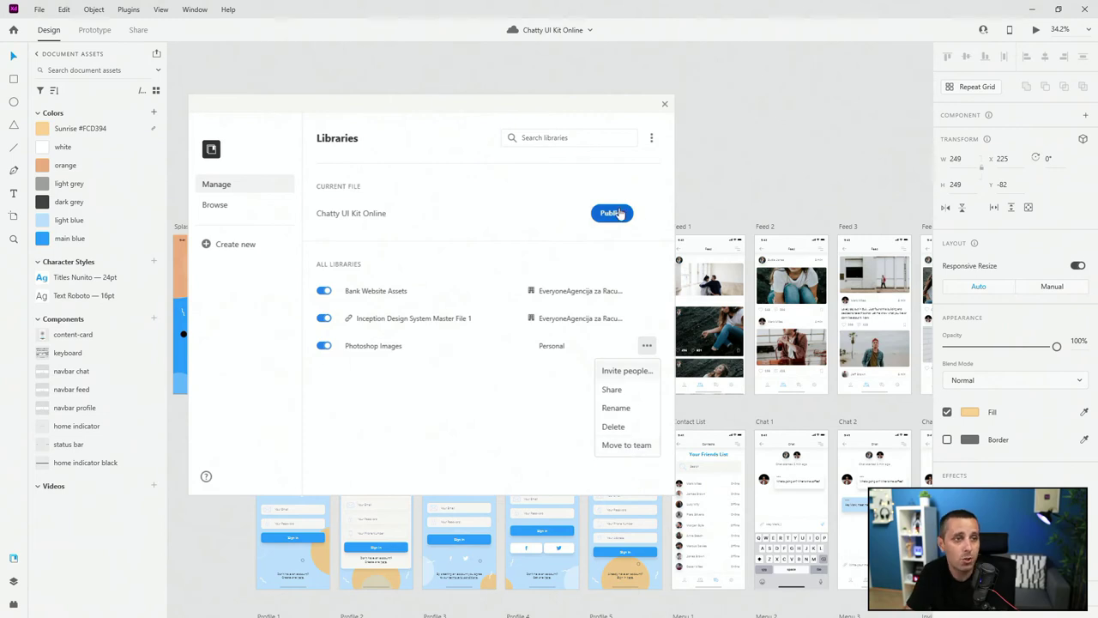
Dismiss the actions menu and begin publishing Chatty UI Kit Online as a library
click(521, 222)
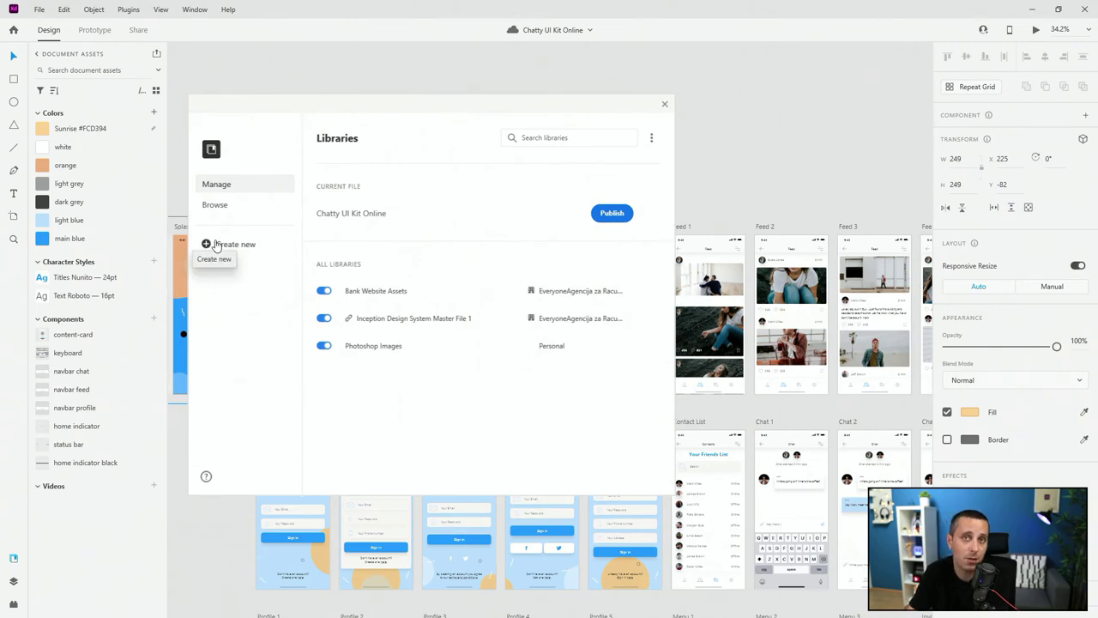
click(611, 214)
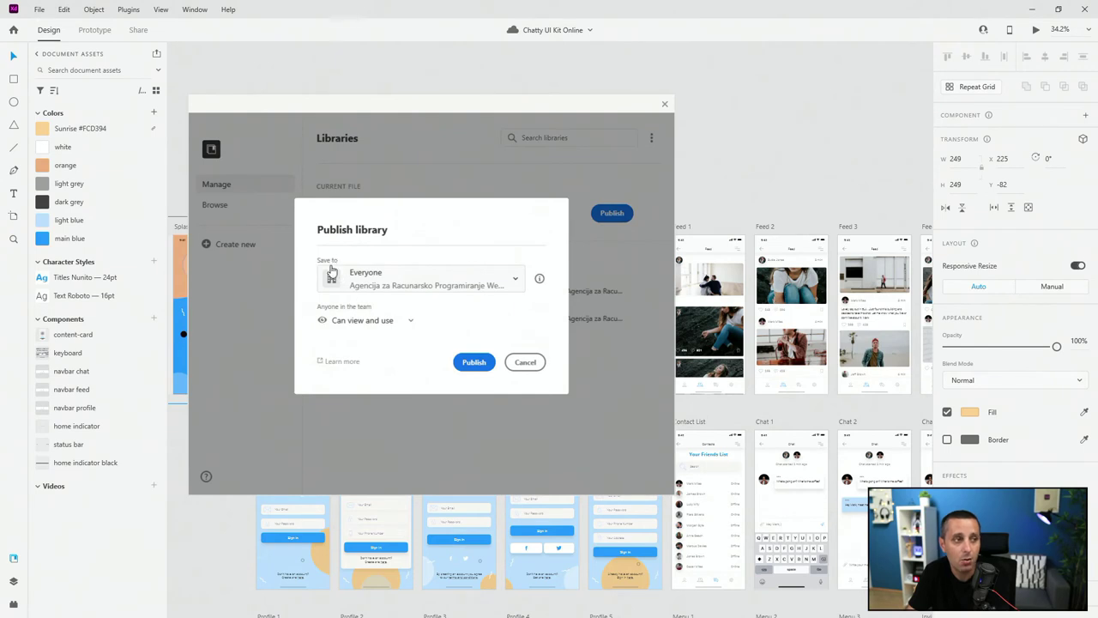
Give 'Anyone in the team' Can edit access and publish Chatty UI Kit Online
click(410, 322)
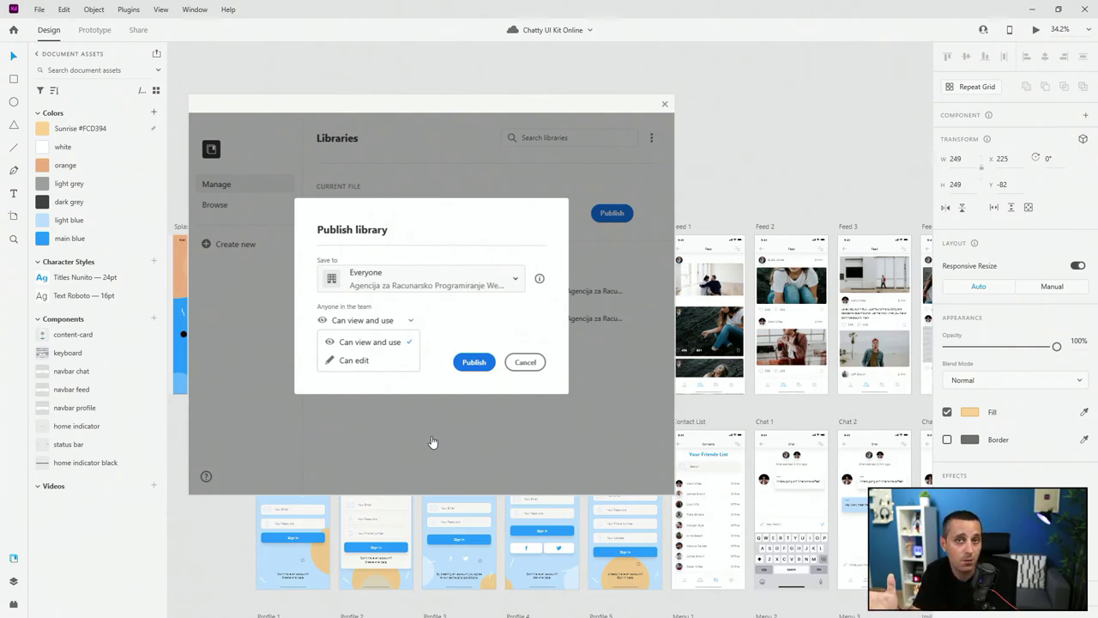
click(343, 360)
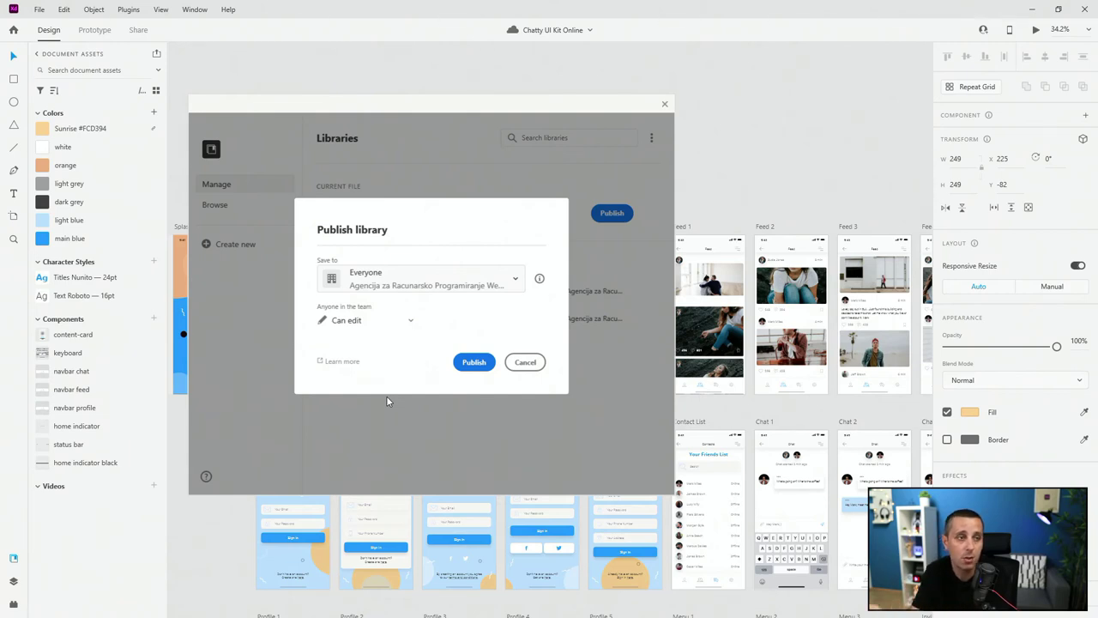
click(474, 363)
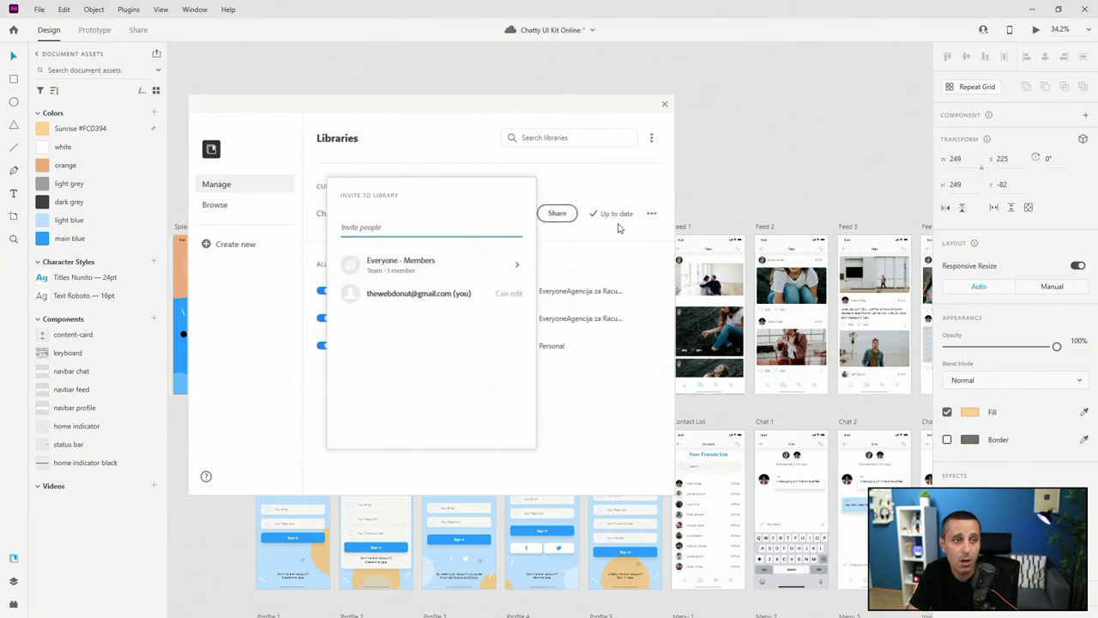
Close the Invite and Libraries dialogs, then show the list of linked libraries
click(623, 414)
click(664, 104)
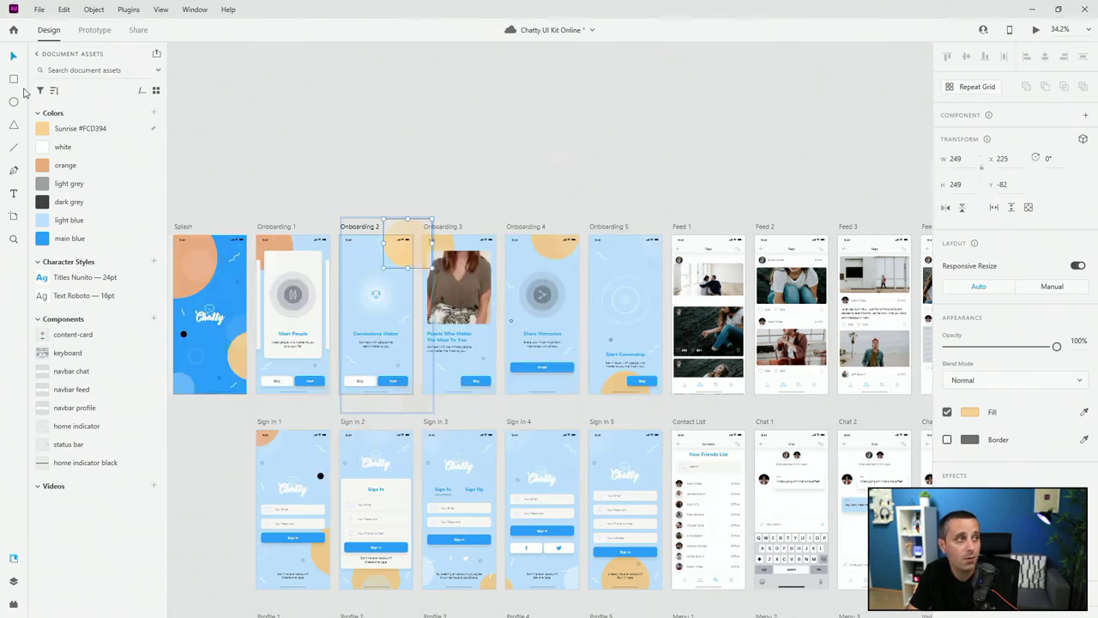
click(66, 55)
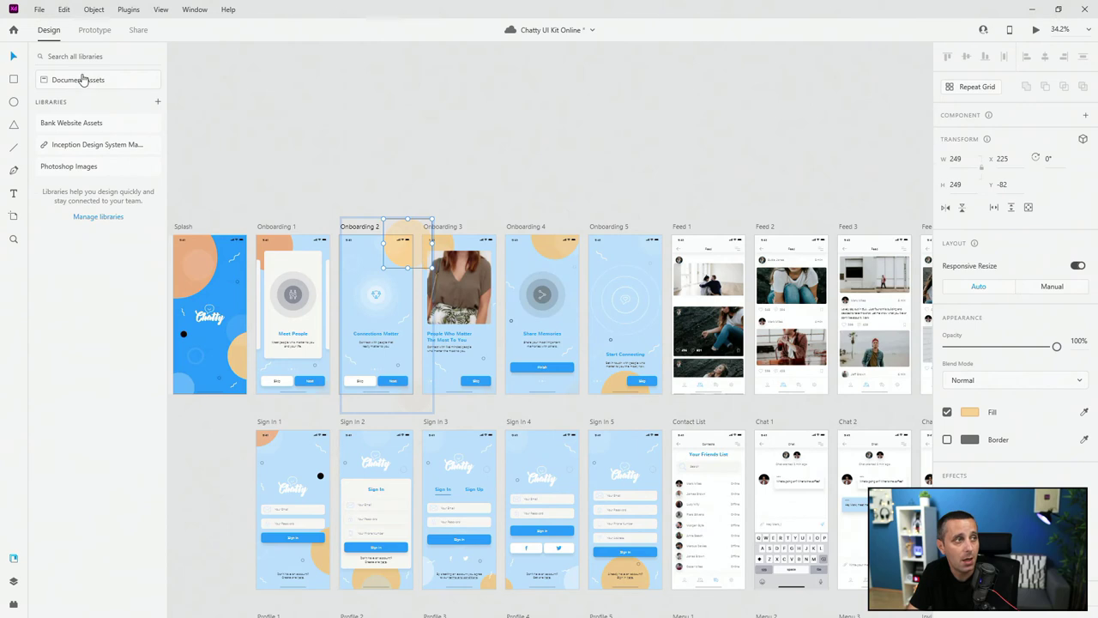
click(83, 77)
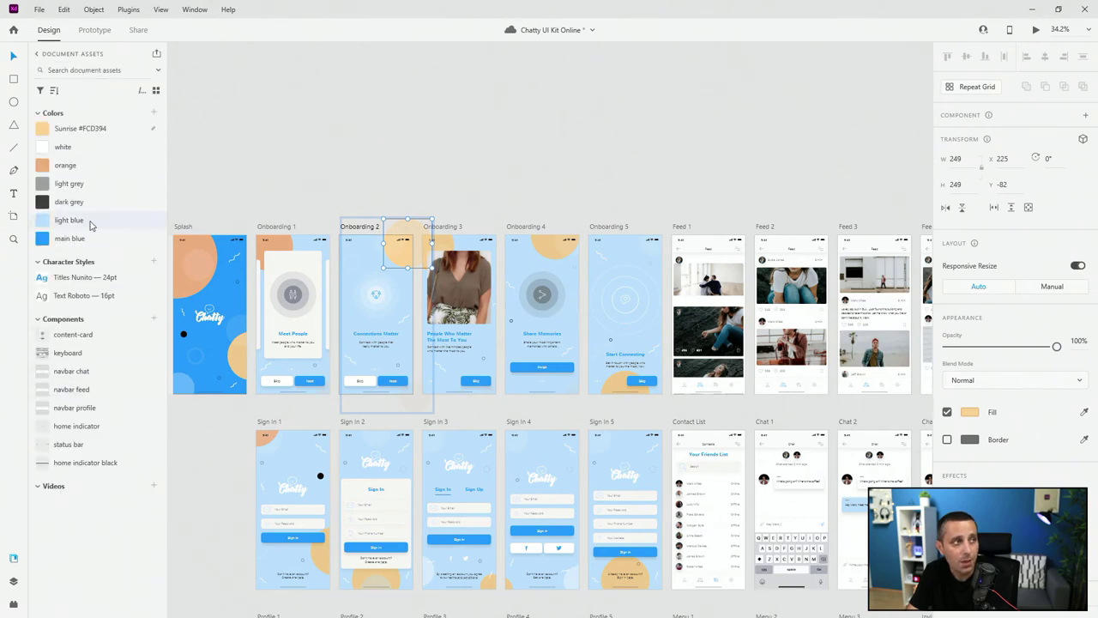
click(101, 60)
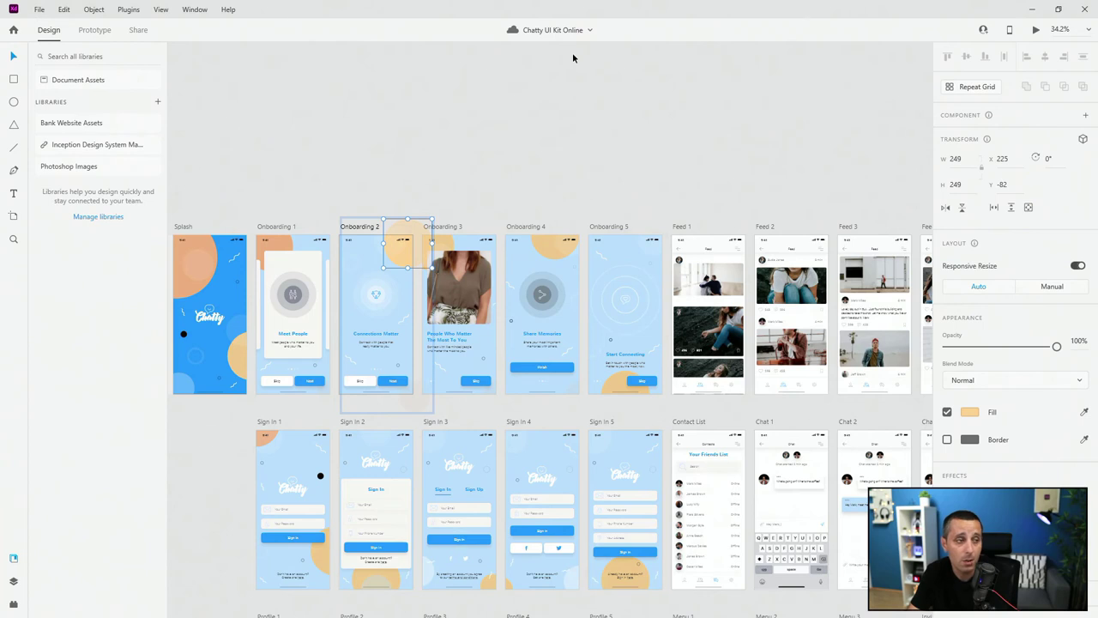
click(86, 79)
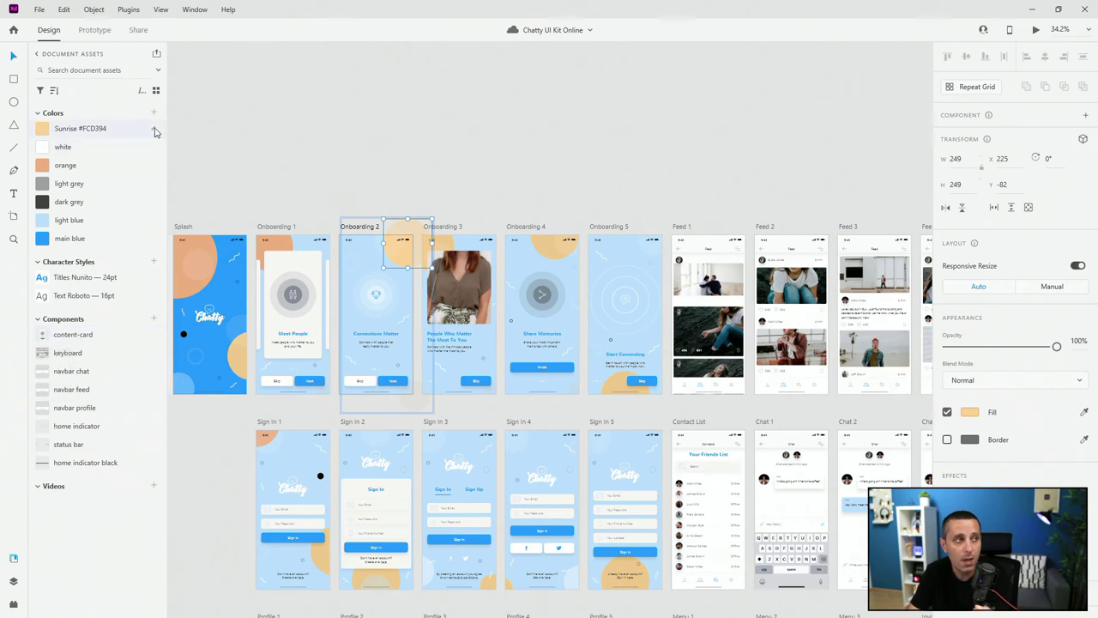
mouse_move(157, 131)
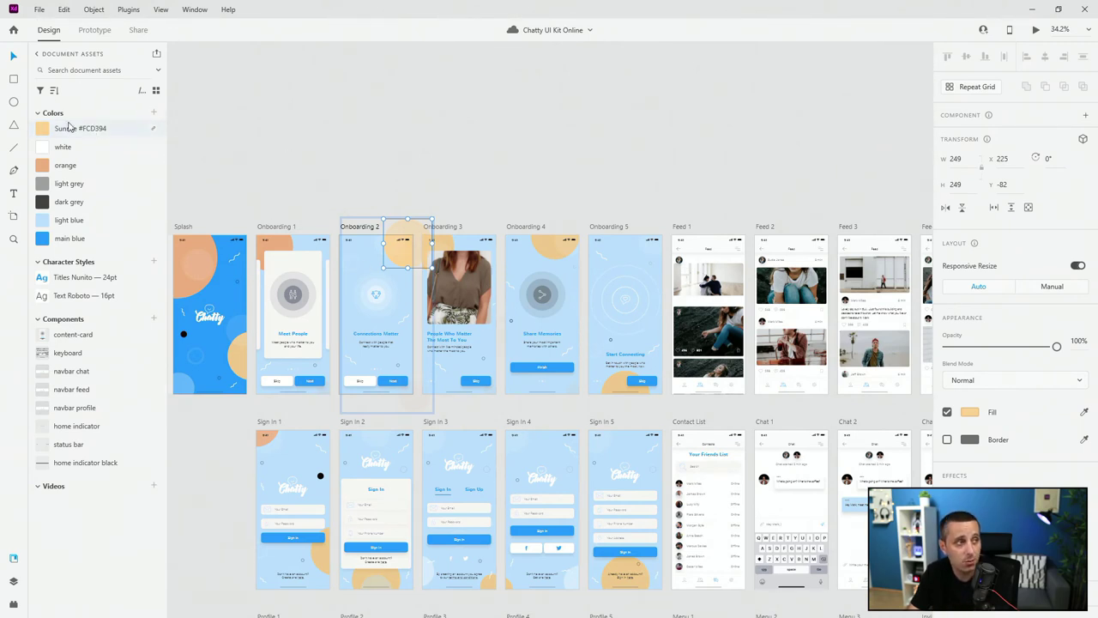
mouse_move(85, 131)
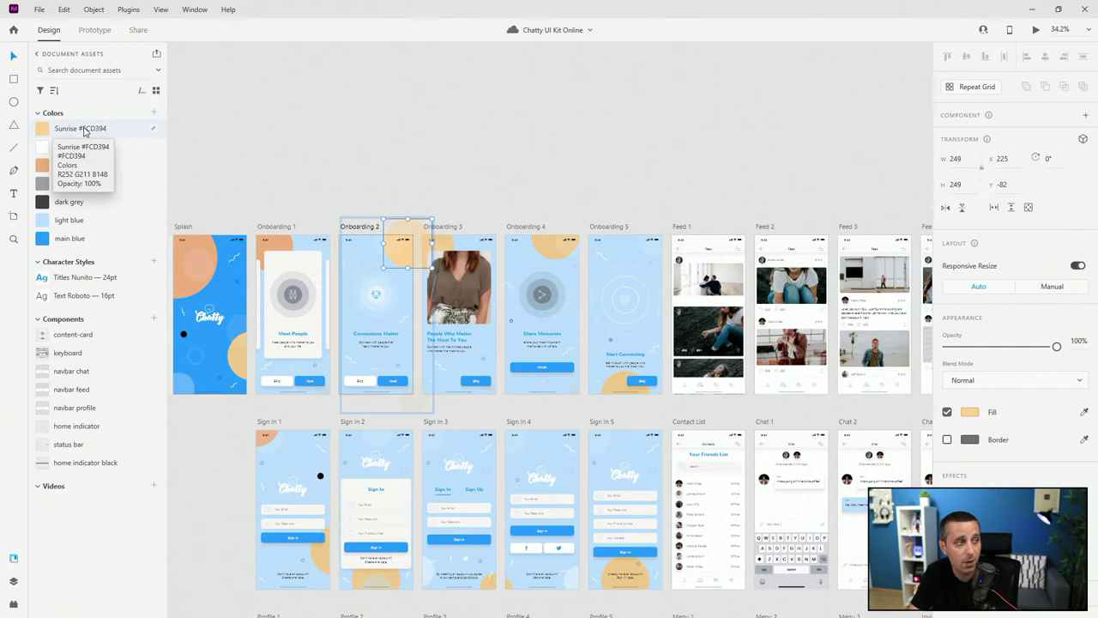
click(85, 55)
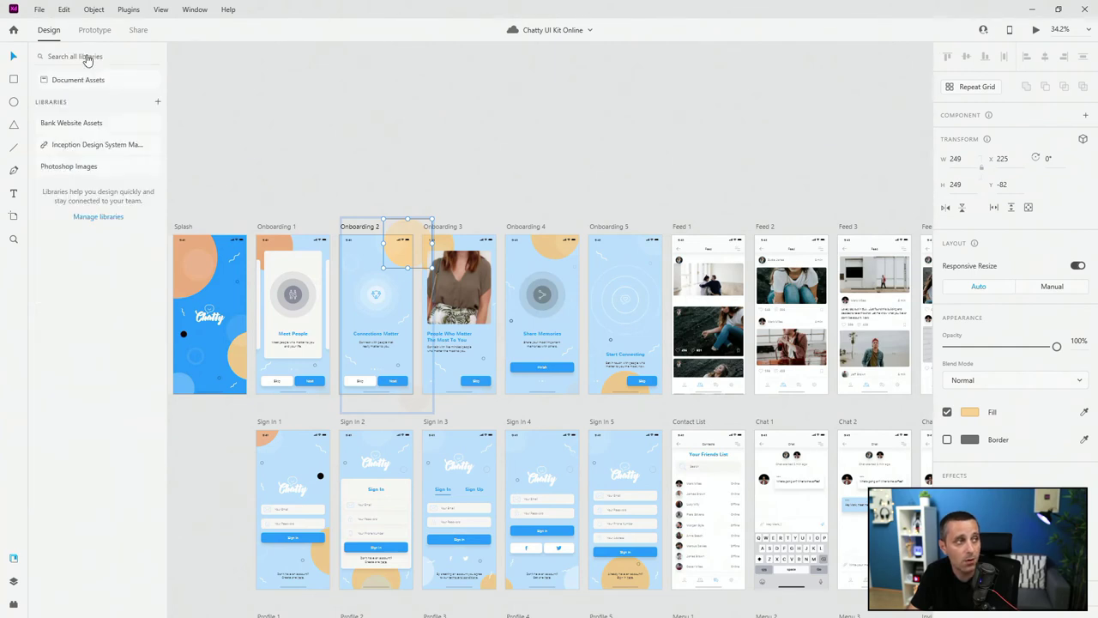
Browse Inception Design System colours and their actions, then go back to Document Assets
click(84, 144)
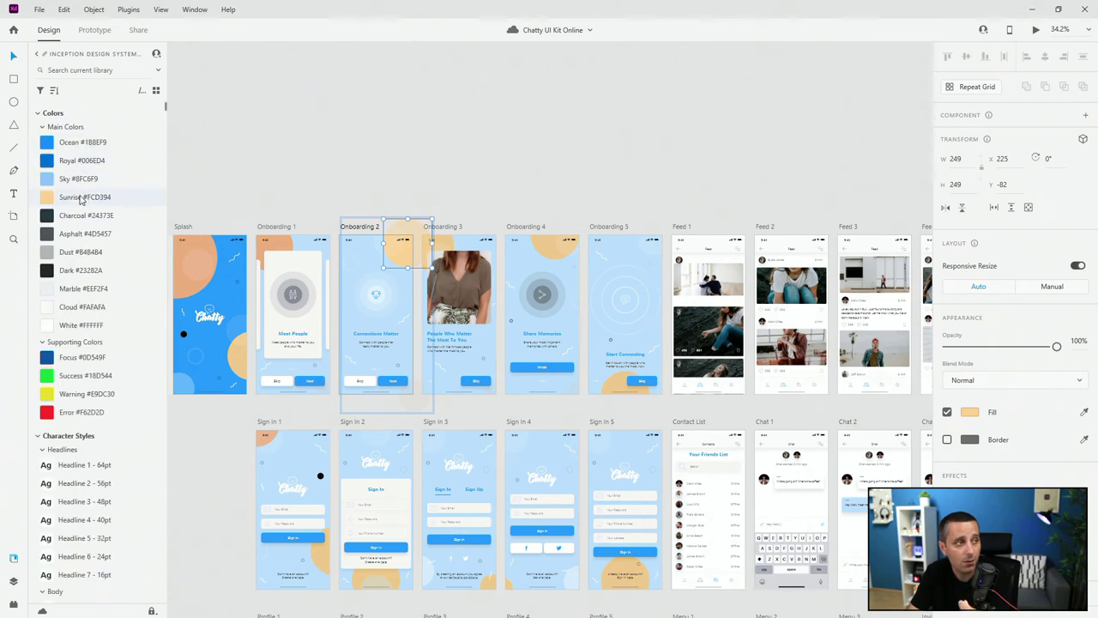
right_click(82, 199)
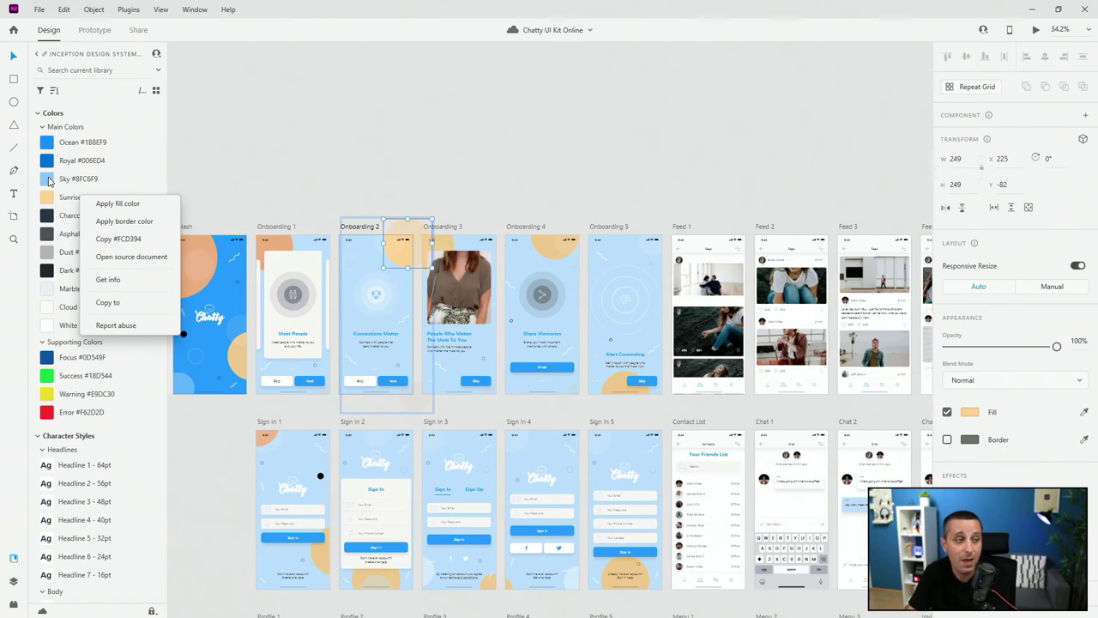
click(415, 134)
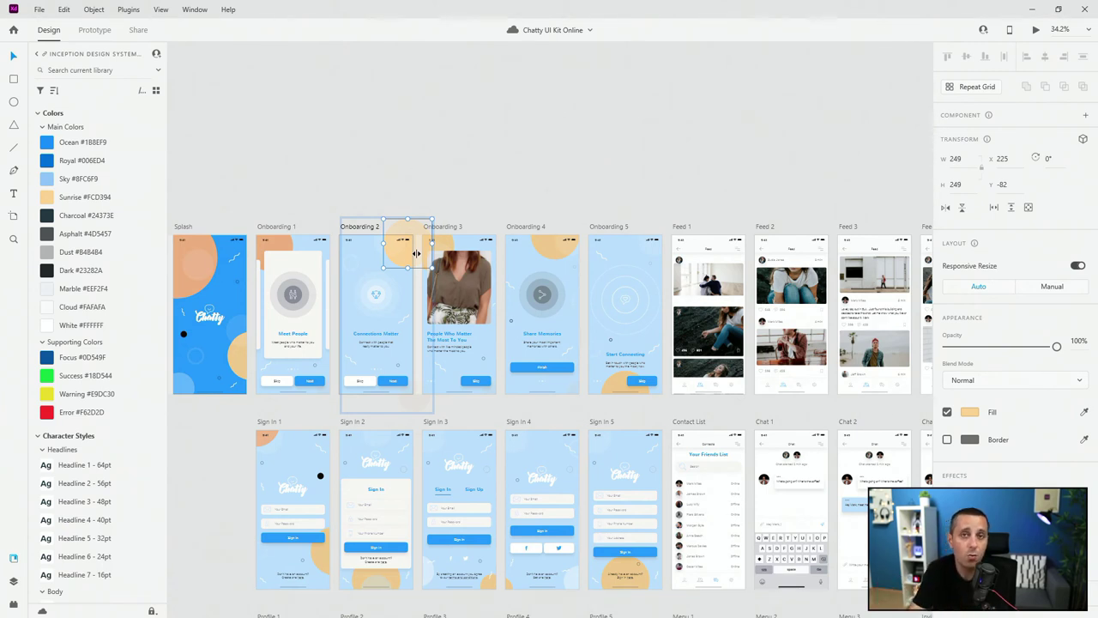
click(66, 55)
click(67, 79)
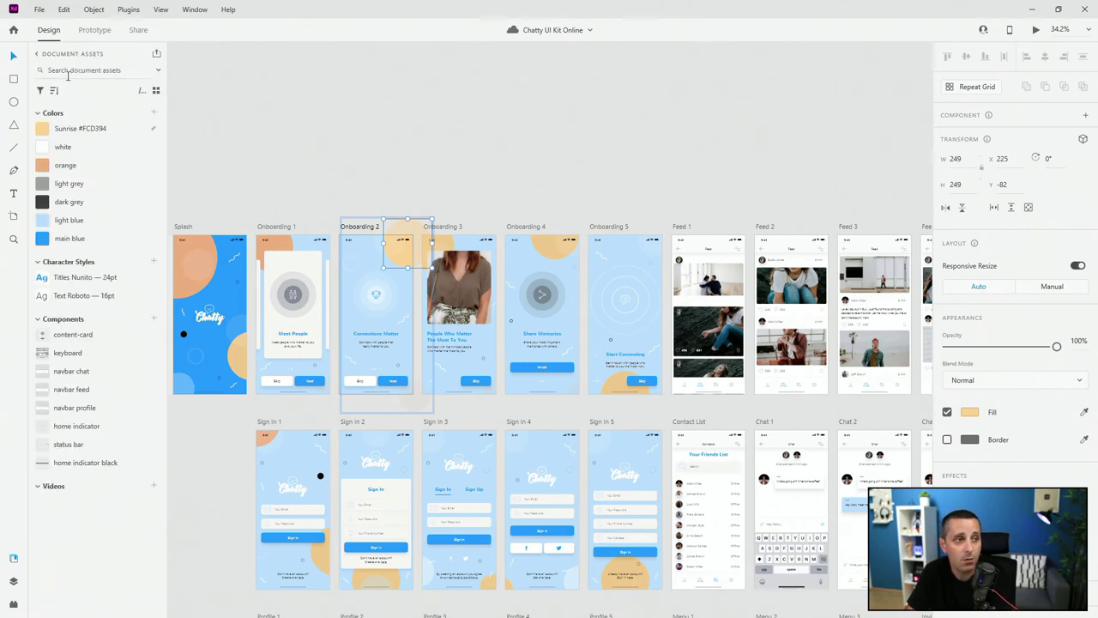
Edit the orange document colour from #ECB081 to #E2A779
click(547, 166)
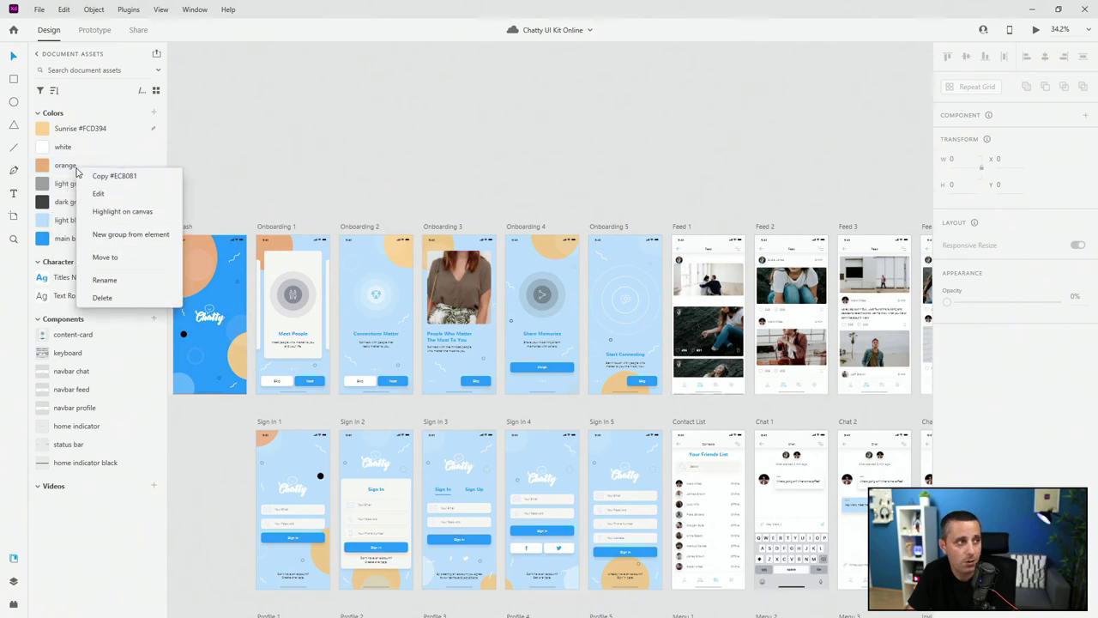
click(95, 190)
drag(228, 114, 230, 118)
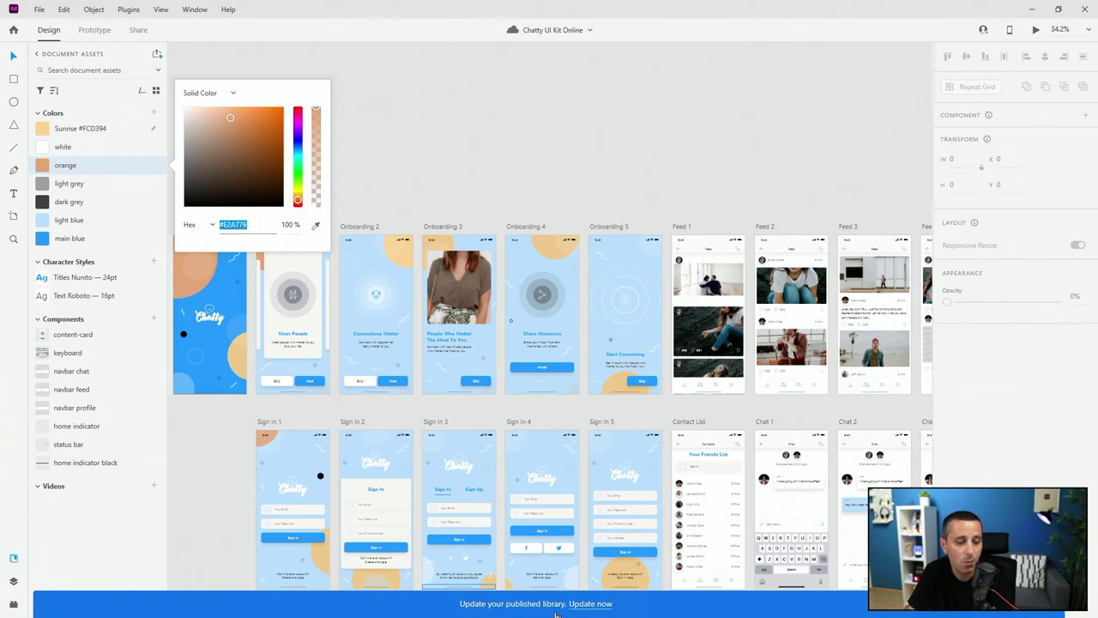
click(598, 605)
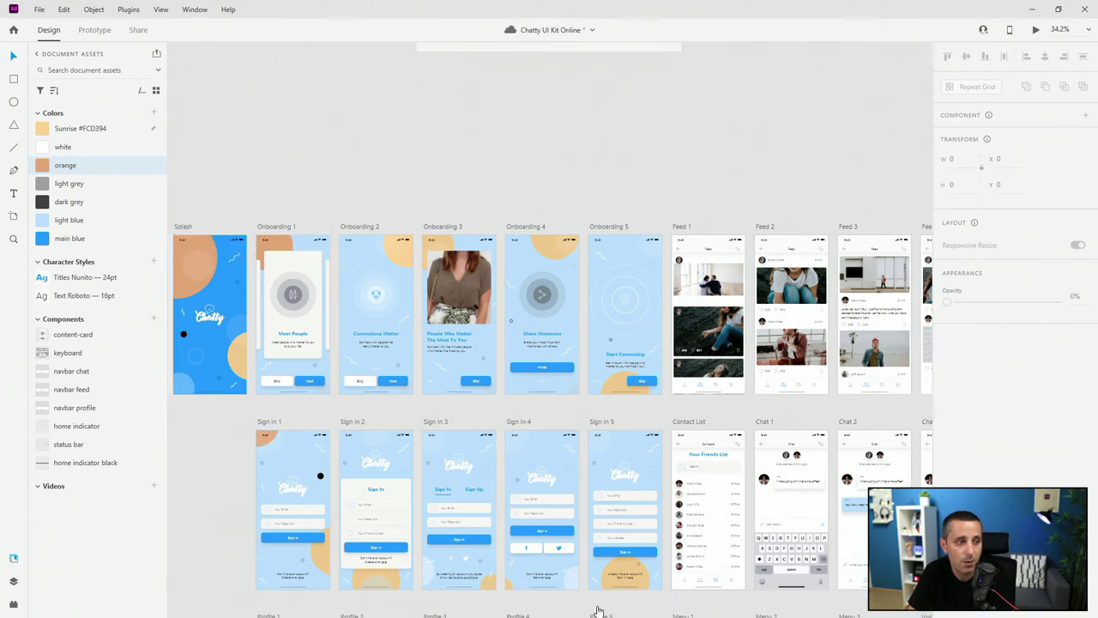